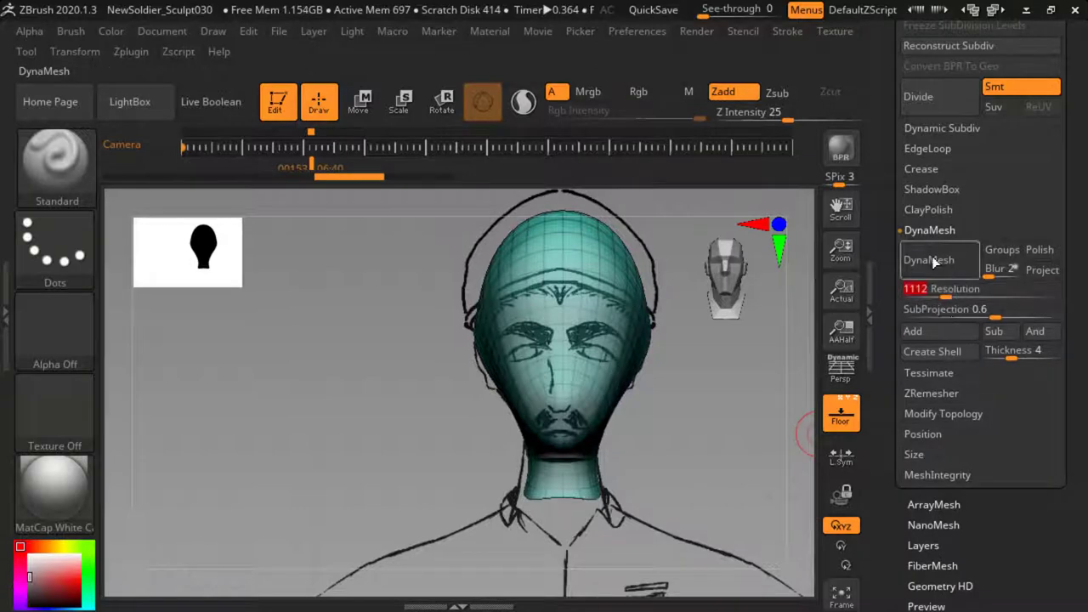
# Convert the head to a DynaMesh at resolution 1112 and retopologize it with ZRemesher at a target polygon count of 2.5
pyautogui.click(933, 261)
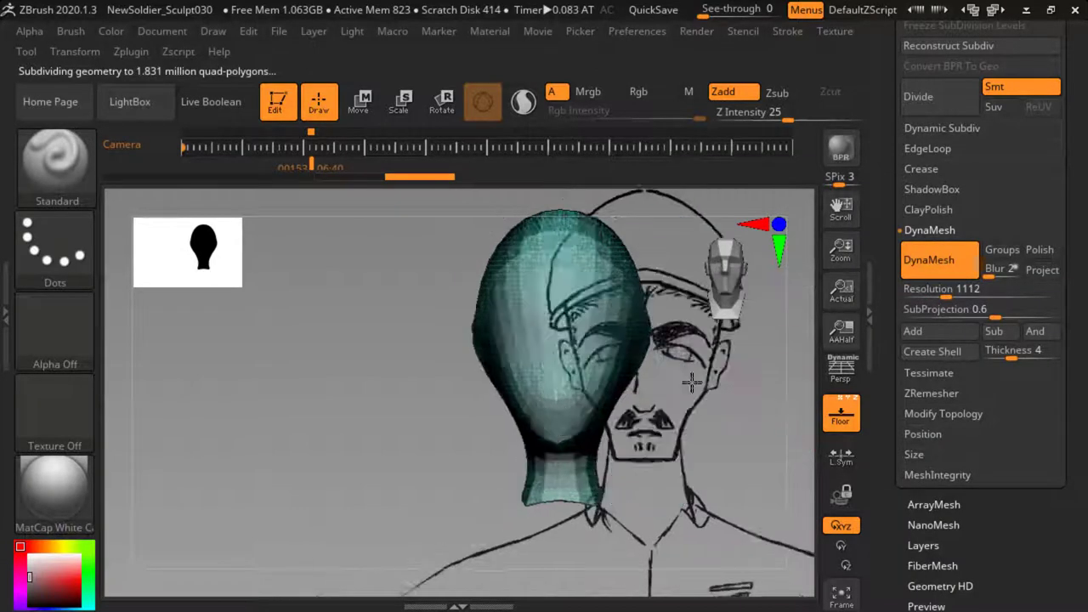
pyautogui.click(930, 392)
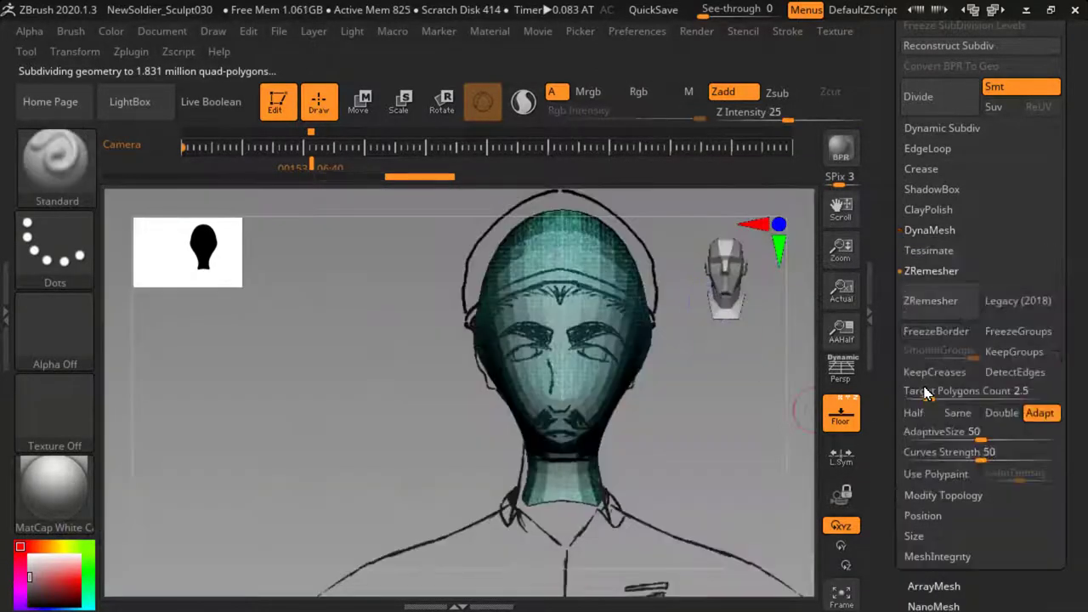
pyautogui.click(931, 300)
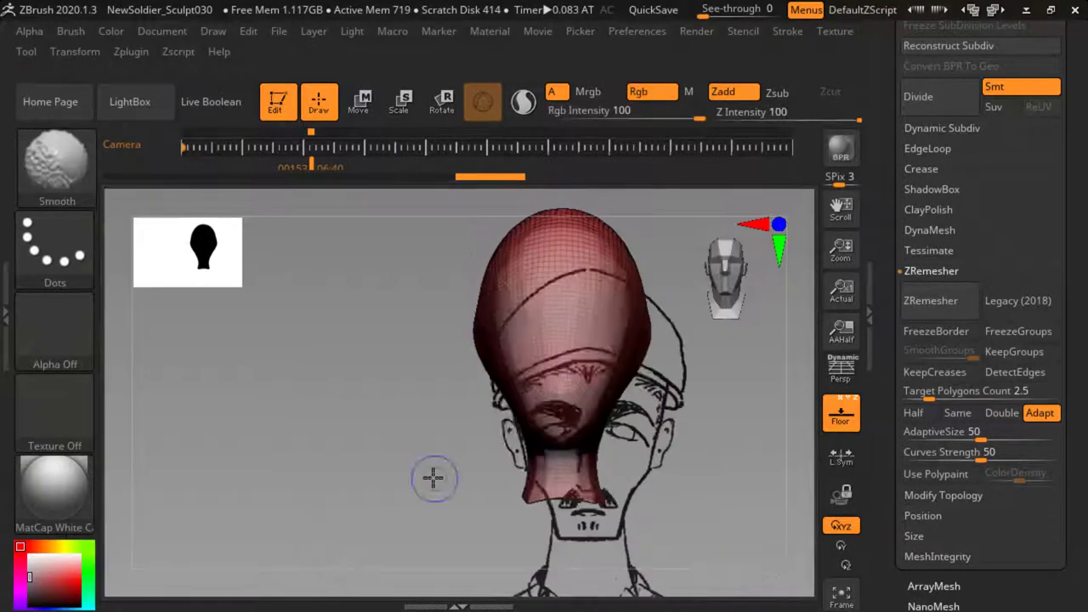
# Save the project under the new file name NewSoldier_Sculpt031
pyautogui.click(869, 313)
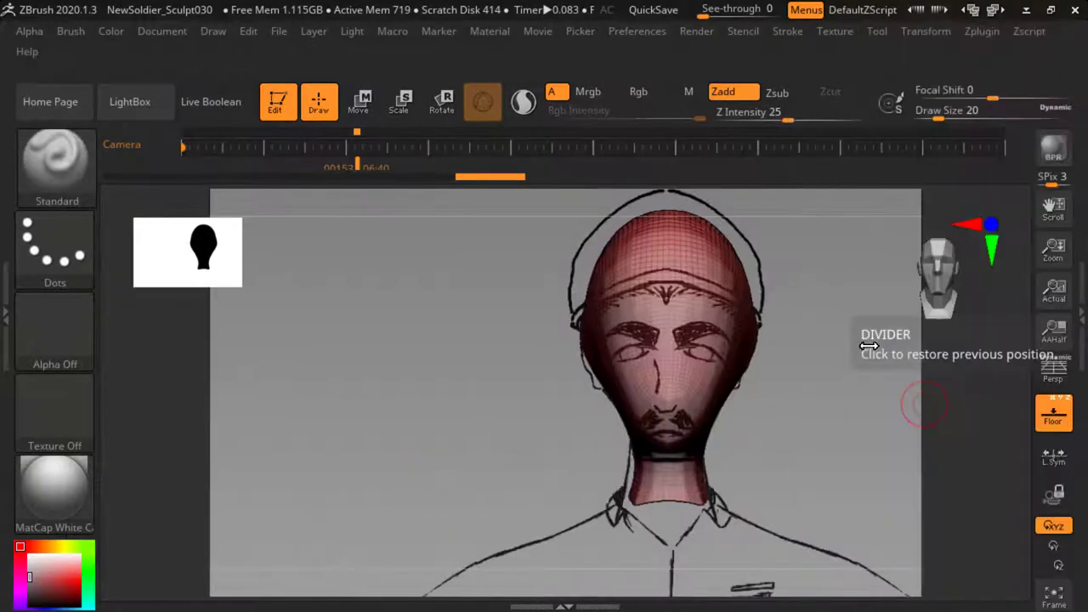
pyautogui.hotkey('ctrl', 's')
pyautogui.press('BackSpace')
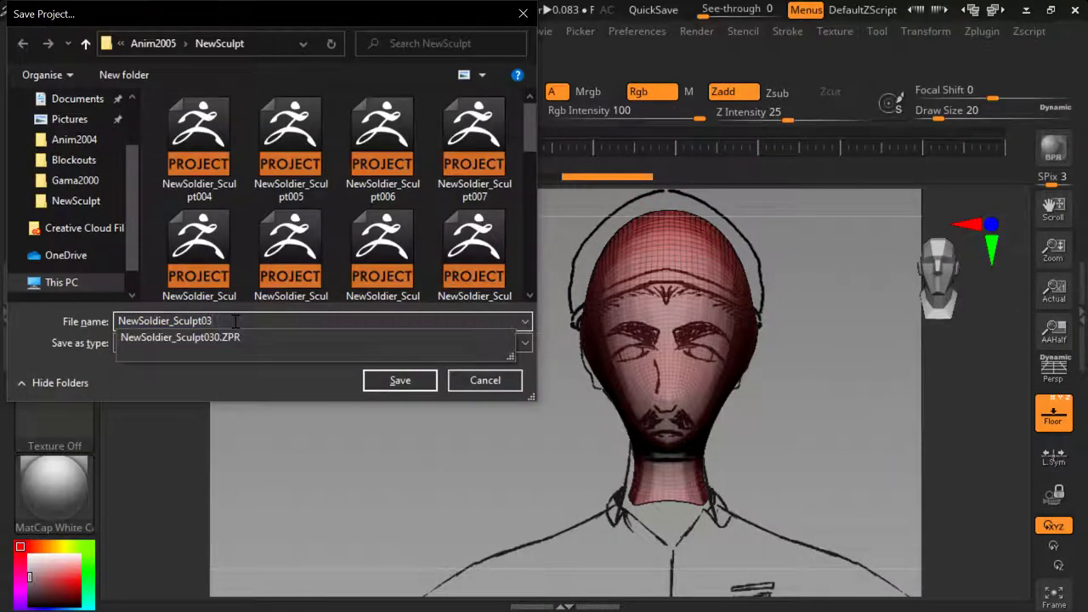
pyautogui.write('1')
pyautogui.press('Return')
pyautogui.press('super')
pyautogui.click(649, 594)
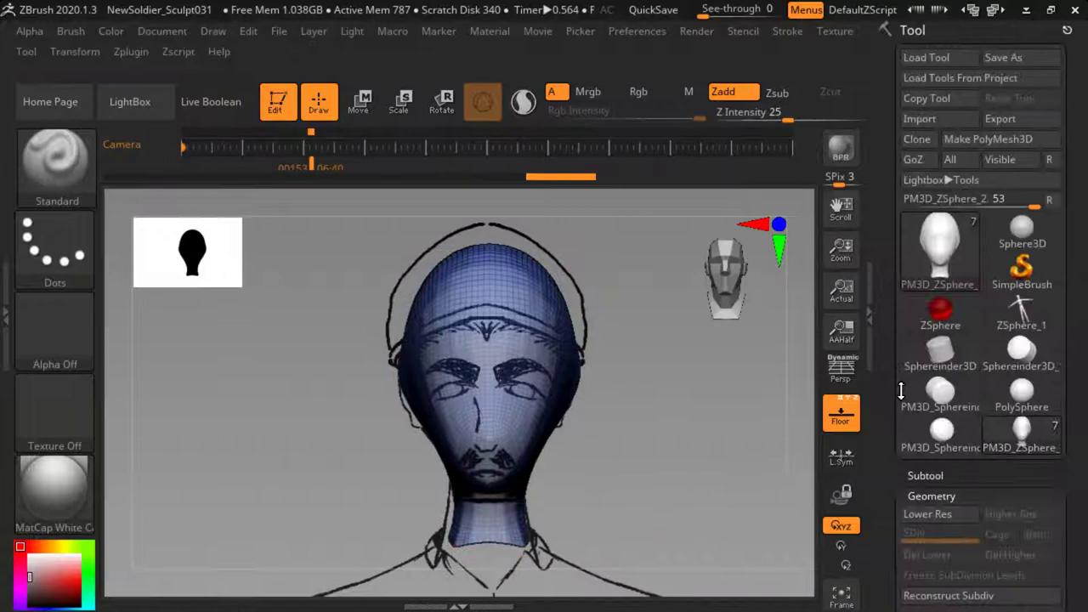
# Make the body, helmet and clothing subtools visible again and select the body subtool PM3D_ZSphere_1
pyautogui.scroll(-5, 893, 239)
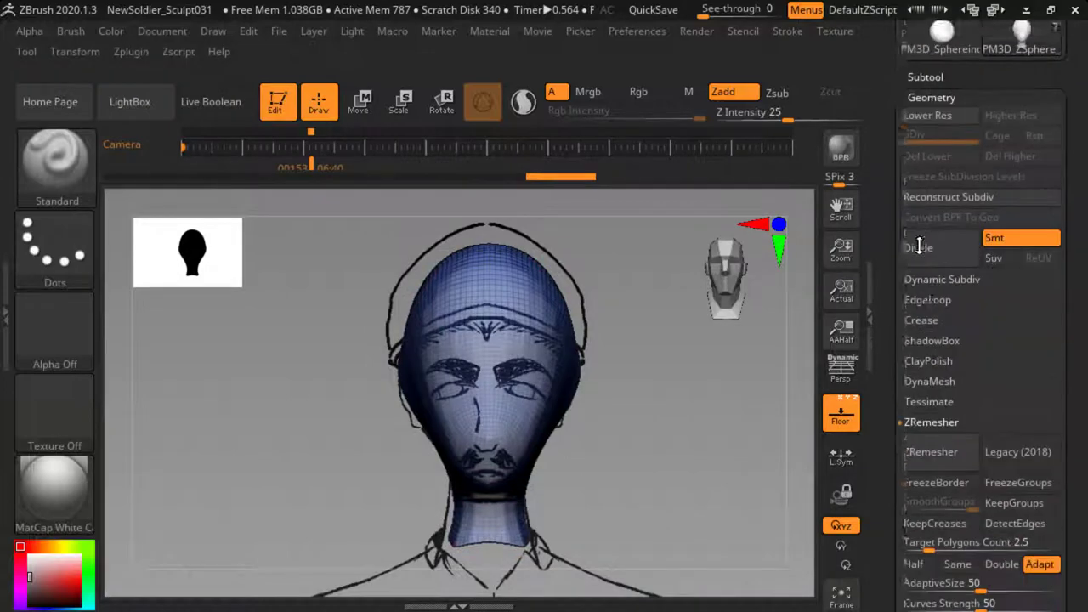
pyautogui.moveTo(893, 239); pyautogui.dragTo(893, 561)
pyautogui.click(912, 391)
pyautogui.moveTo(875, 461); pyautogui.dragTo(878, 51)
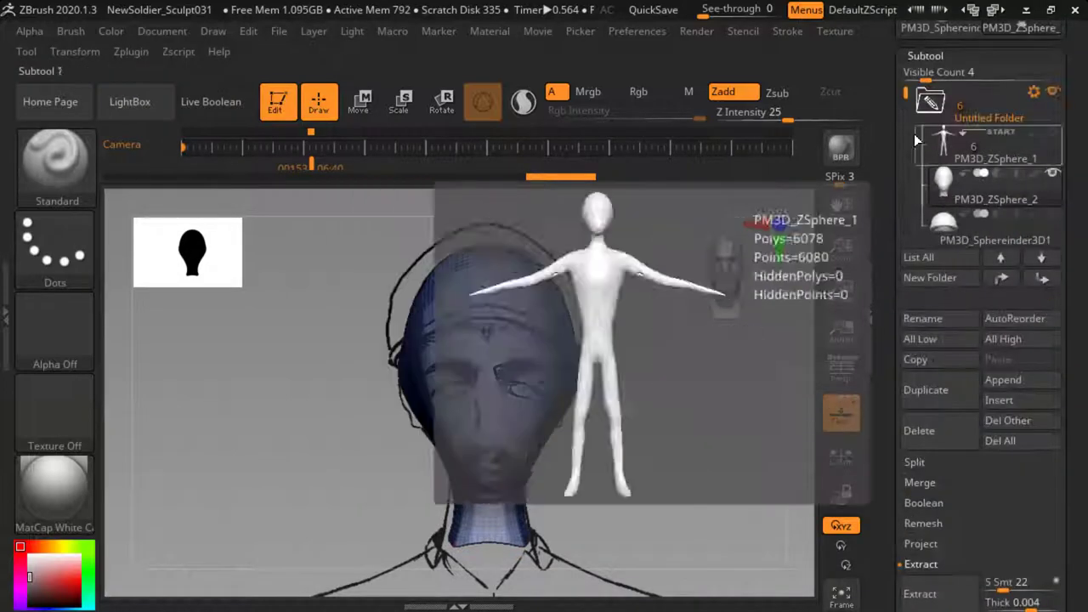
pyautogui.moveTo(924, 95)
pyautogui.mouseDown()
pyautogui.moveTo(924, 120)
pyautogui.moveTo(924, 102)
pyautogui.mouseUp()
pyautogui.click(1052, 133)
pyautogui.click(1008, 116)
pyautogui.click(1052, 136)
pyautogui.click(1052, 136)
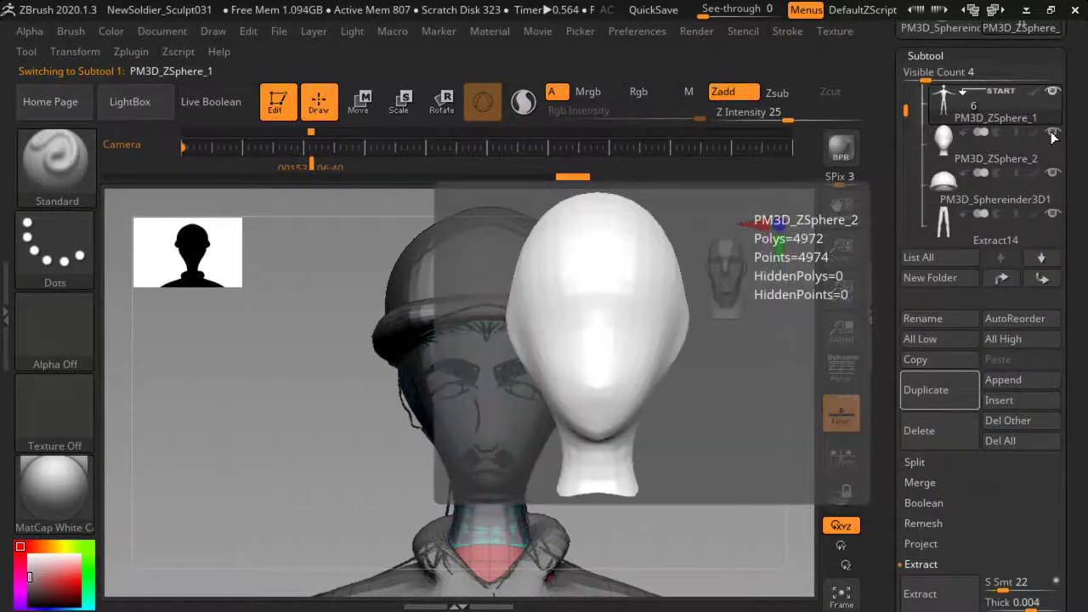
pyautogui.click(1052, 136)
pyautogui.click(1056, 138)
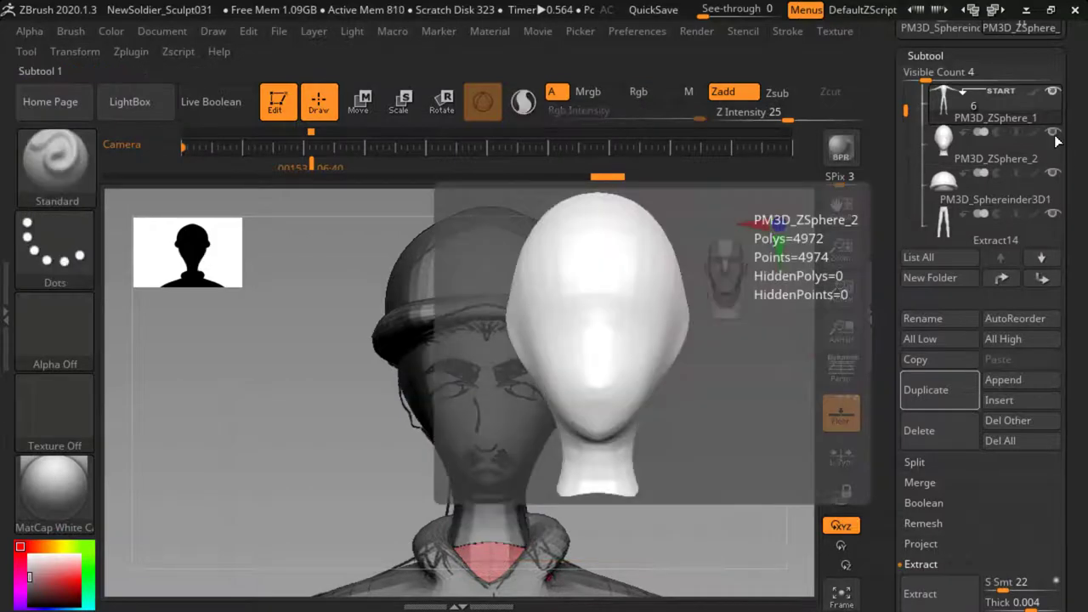
# Inspect where the neck meets the collar, then select the head subtool PM3D_ZSphere_2 and hide all other subtools
pyautogui.moveTo(733, 434); pyautogui.dragTo(697, 444)
pyautogui.keyDown('ctrl'); pyautogui.moveTo(738, 374); pyautogui.dragTo(772, 407); pyautogui.keyUp('ctrl')
pyautogui.moveTo(795, 416); pyautogui.dragTo(788, 372)
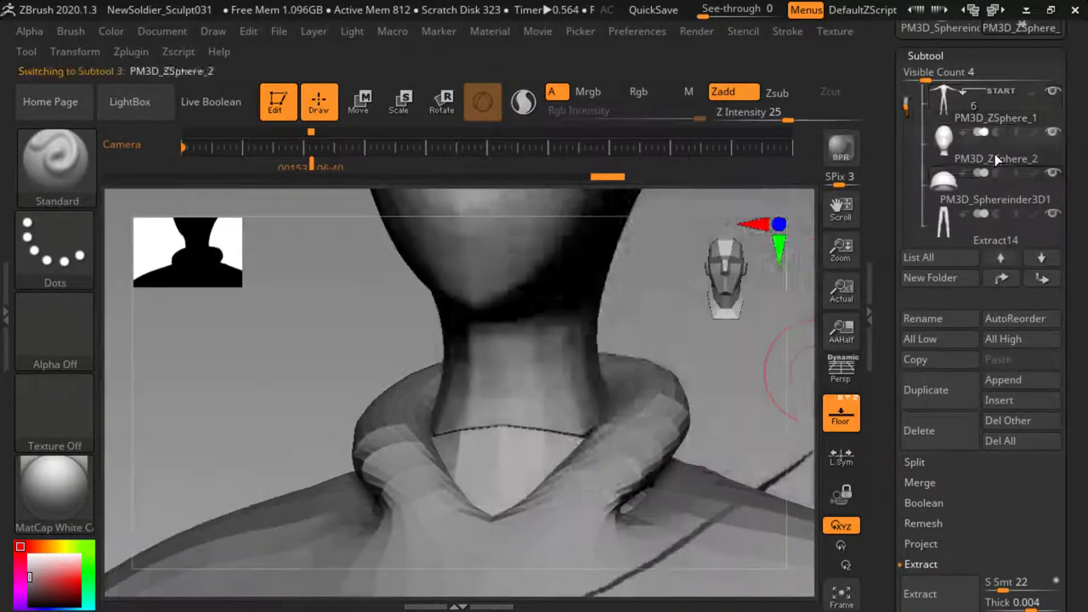
pyautogui.click(986, 233)
pyautogui.moveTo(905, 113); pyautogui.dragTo(913, 78)
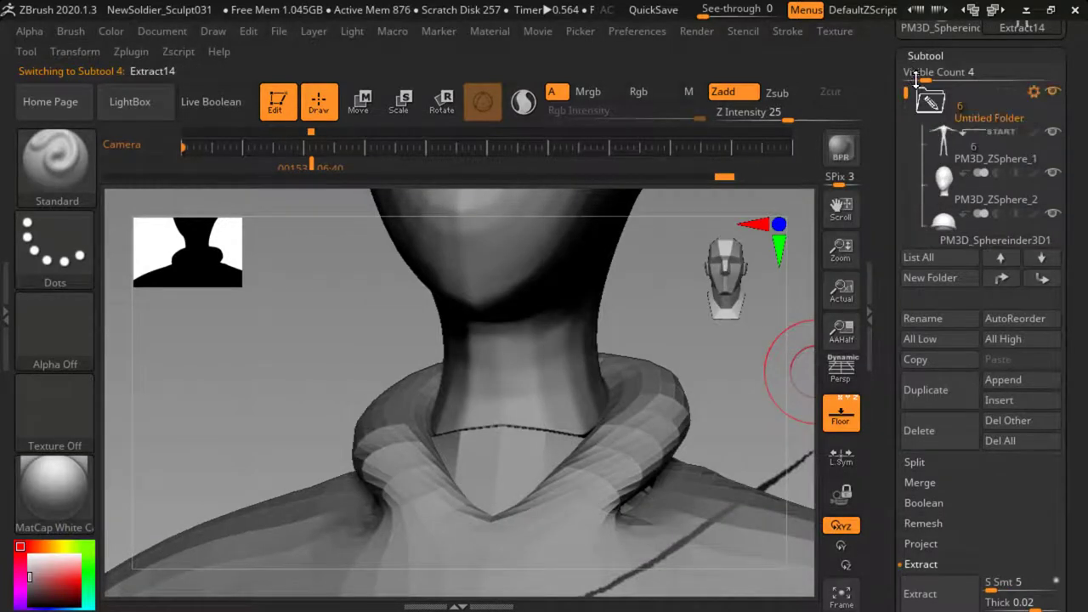
pyautogui.click(1051, 184)
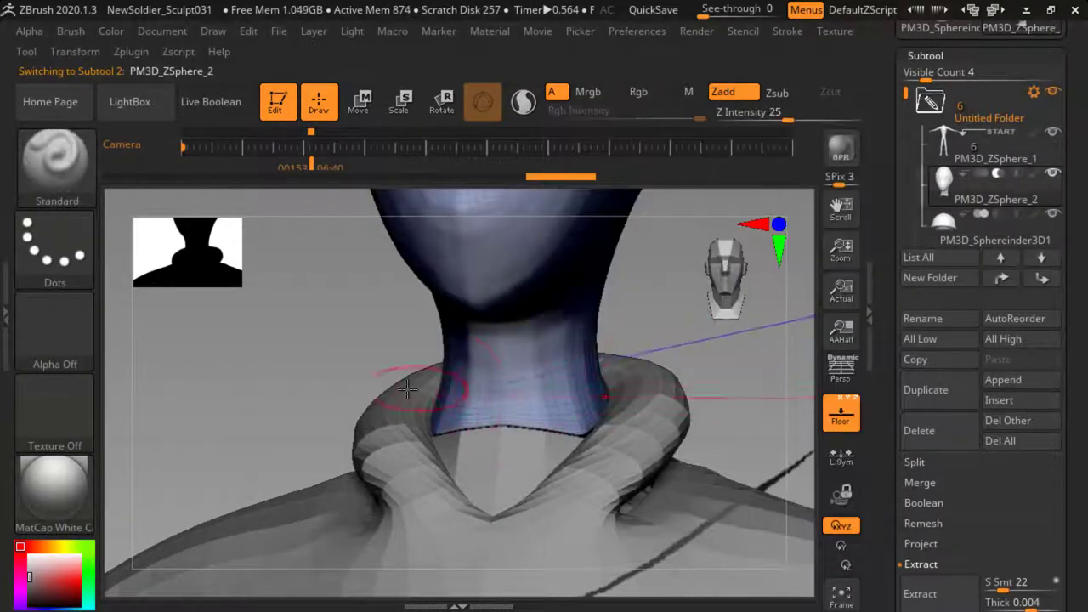
pyautogui.keyDown('shift'); pyautogui.click(1054, 136); pyautogui.keyUp('shift')
pyautogui.moveTo(736, 418); pyautogui.dragTo(592, 452)
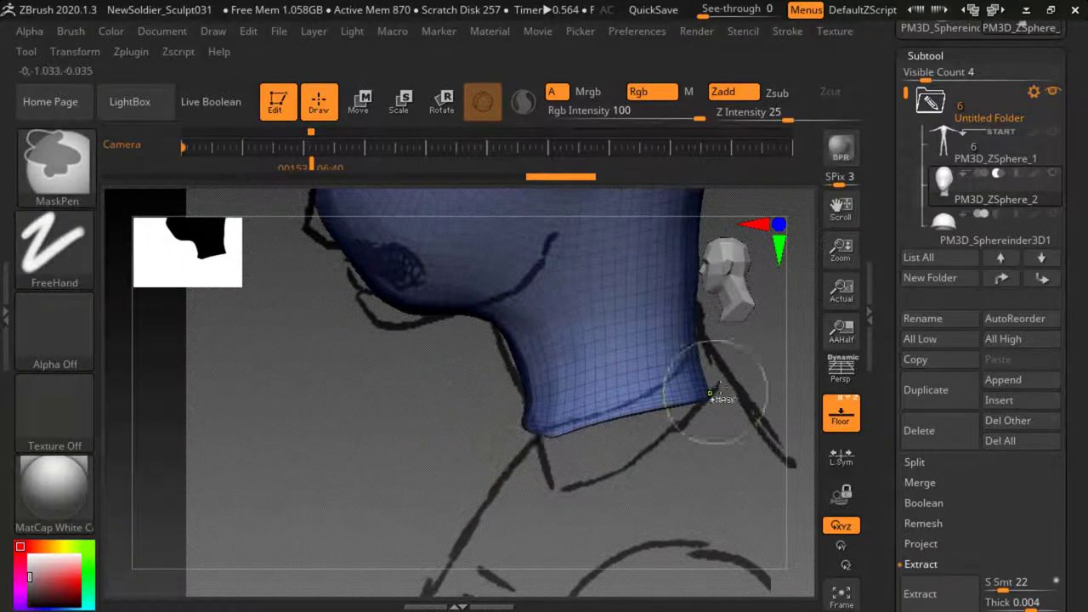
# Mask the head in side view with a softened mask that leaves only the lower edge of the neck unmasked
pyautogui.keyDown('ctrl'); pyautogui.moveTo(720, 388); pyautogui.dragTo(425, 442); pyautogui.keyUp('ctrl')
pyautogui.keyDown('ctrl'); pyautogui.click(565, 366); pyautogui.keyUp('ctrl')
pyautogui.keyDown('ctrl'); pyautogui.click(423, 400); pyautogui.keyUp('ctrl')
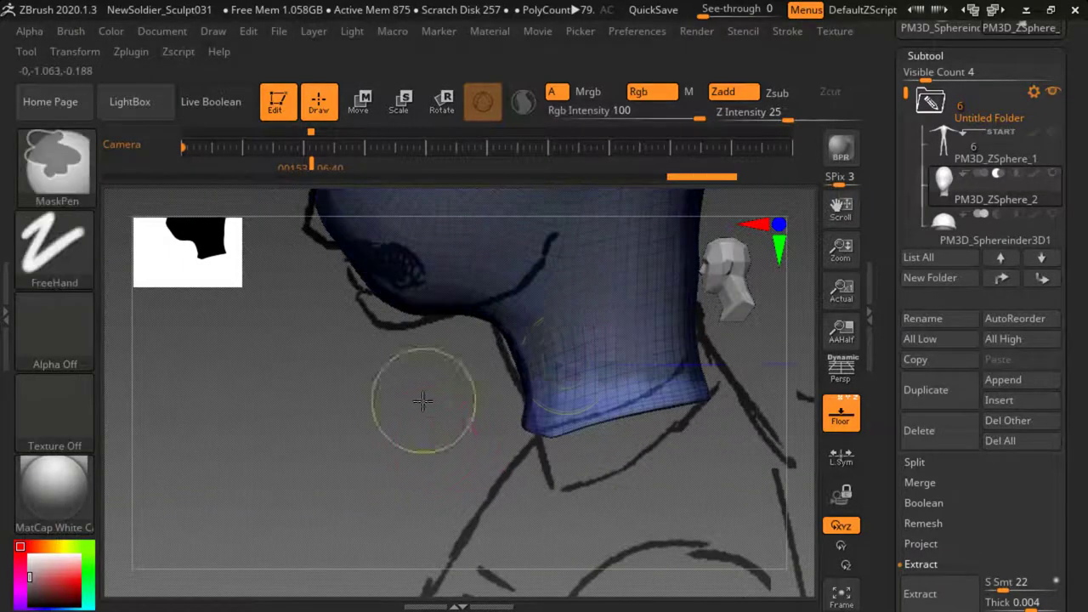
pyautogui.keyDown('ctrl'); pyautogui.click(535, 408); pyautogui.keyUp('ctrl')
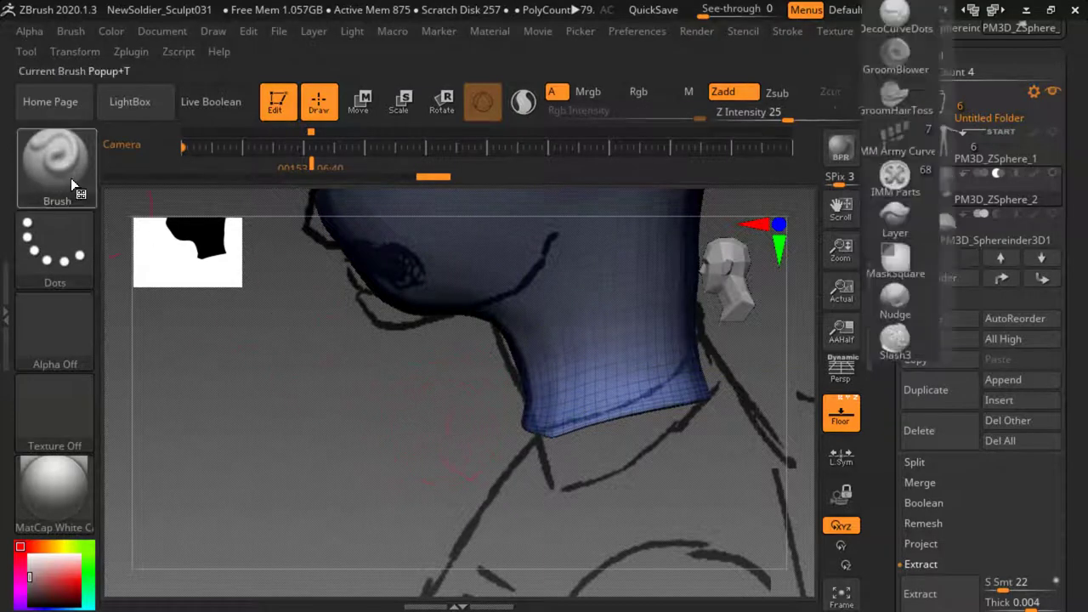
pyautogui.click(71, 178)
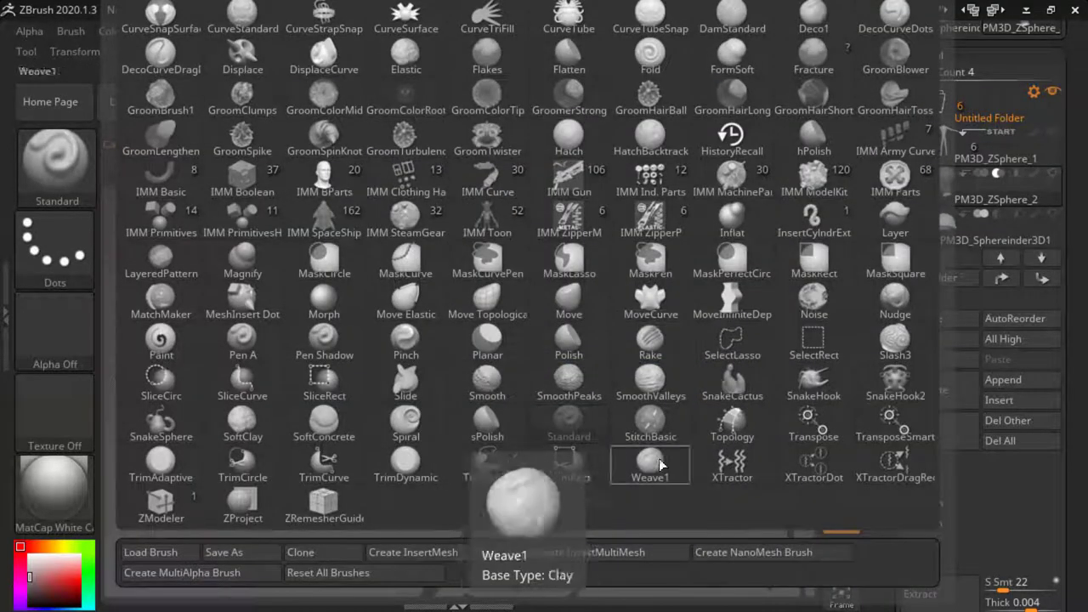
pyautogui.click(809, 440)
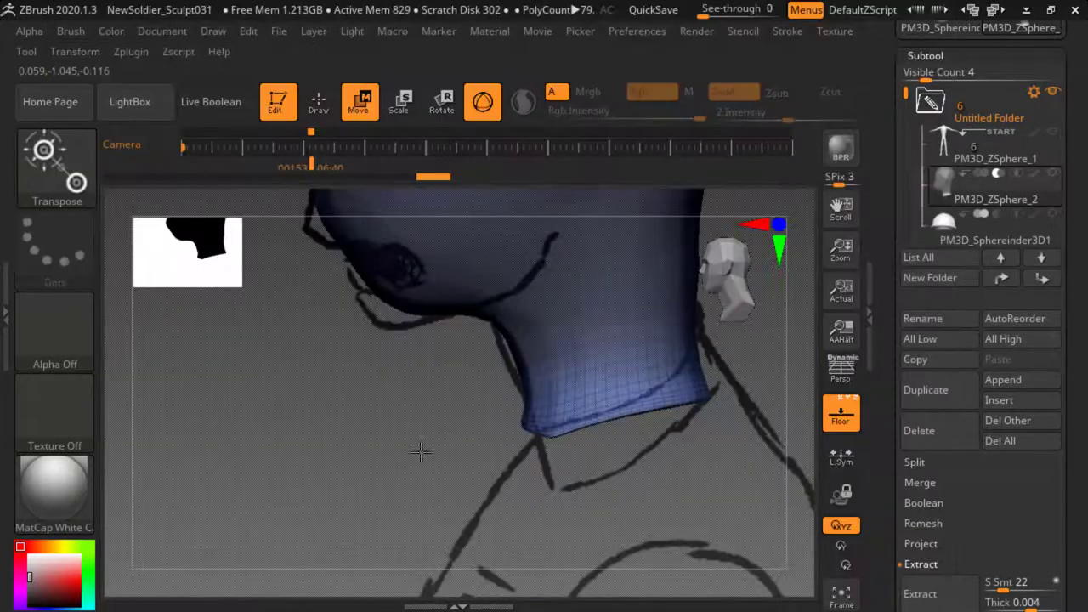
pyautogui.keyDown('shift'); pyautogui.moveTo(389, 466); pyautogui.dragTo(458, 456); pyautogui.keyUp('shift')
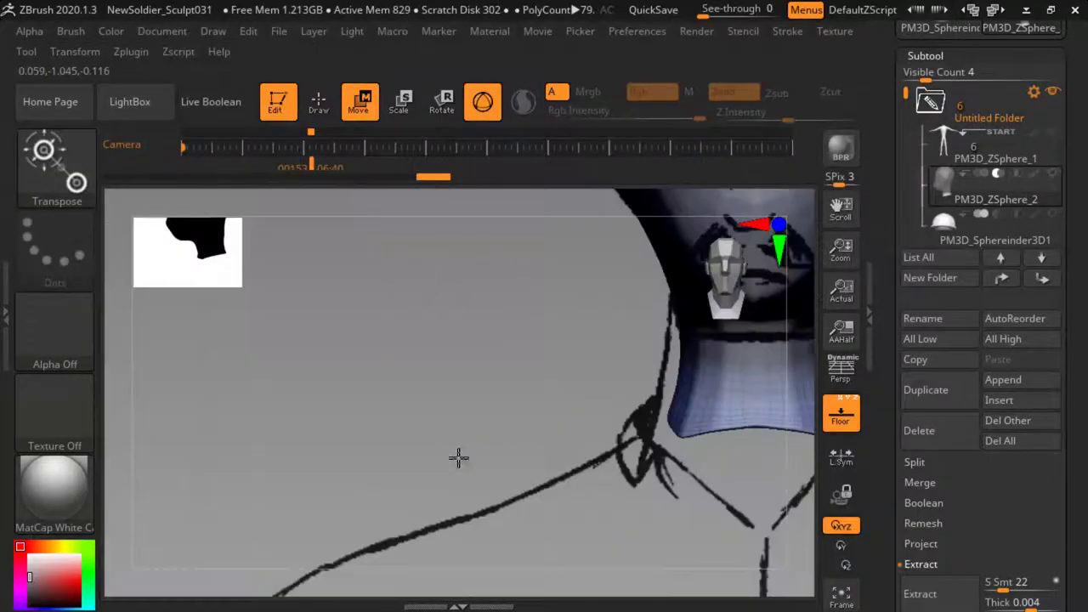
pyautogui.keyDown('alt'); pyautogui.moveTo(751, 410); pyautogui.dragTo(613, 390); pyautogui.keyUp('alt')
# Choose the Move Topological brush, enlarge its draw size and pull the neck's lower front edge slightly downward
pyautogui.press('b')
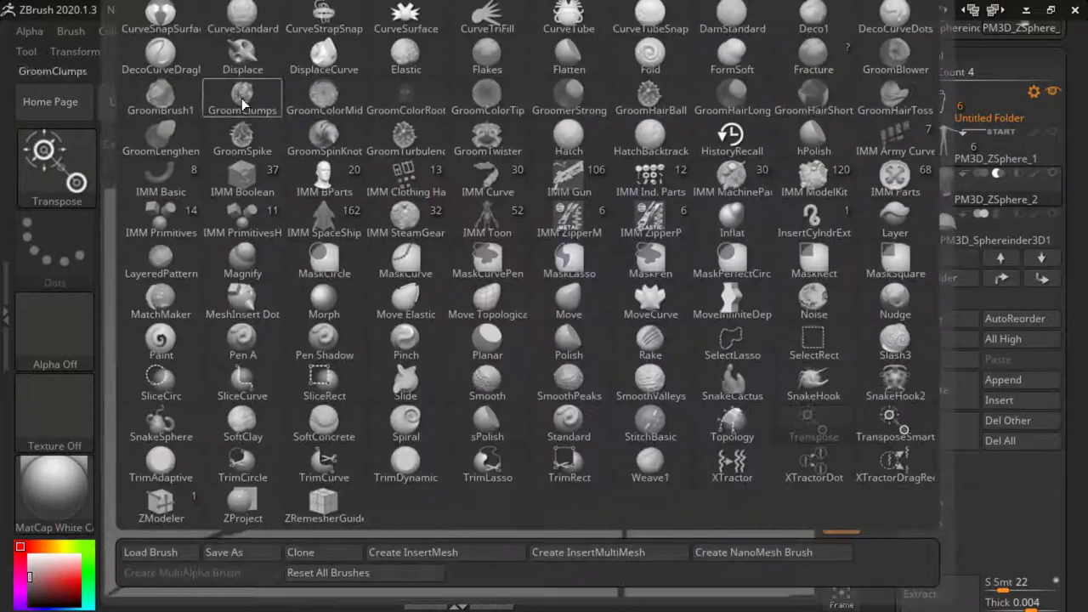
pyautogui.click(498, 297)
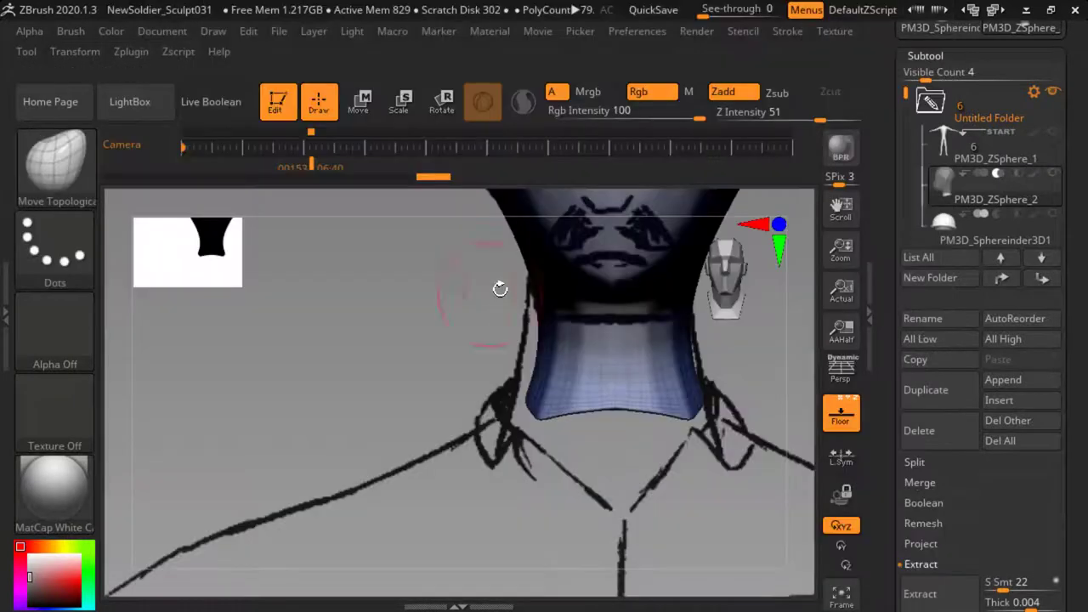
pyautogui.doubleClick(867, 338)
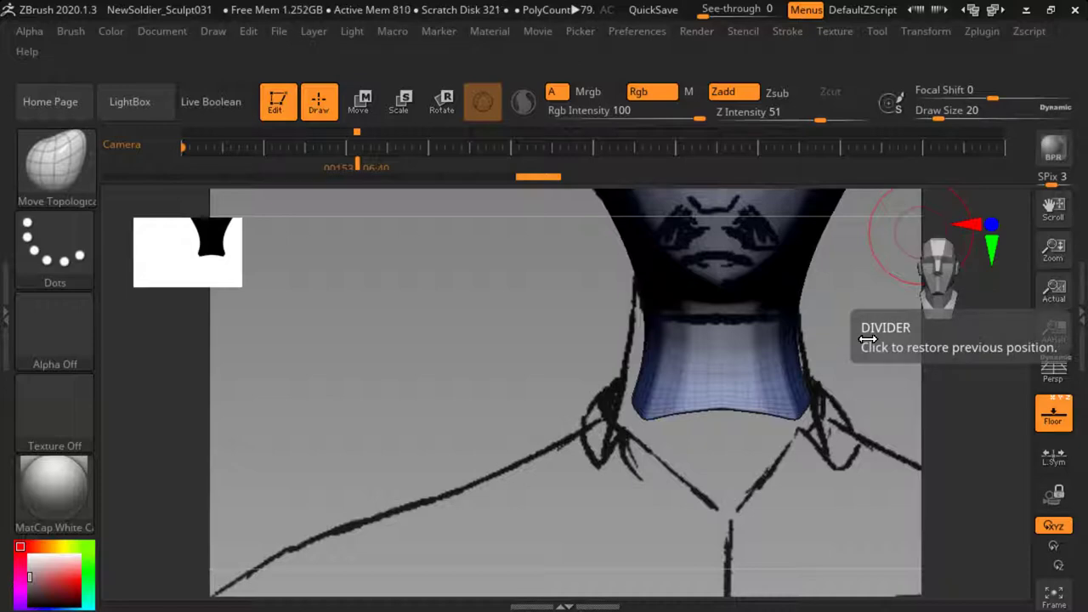
pyautogui.moveTo(938, 117); pyautogui.dragTo(957, 117)
pyautogui.moveTo(723, 391); pyautogui.dragTo(722, 395)
pyautogui.doubleClick(1079, 276)
# Compare the neck's lower edge with the collar by toggling the visibility of the other subtools
pyautogui.click(1052, 136)
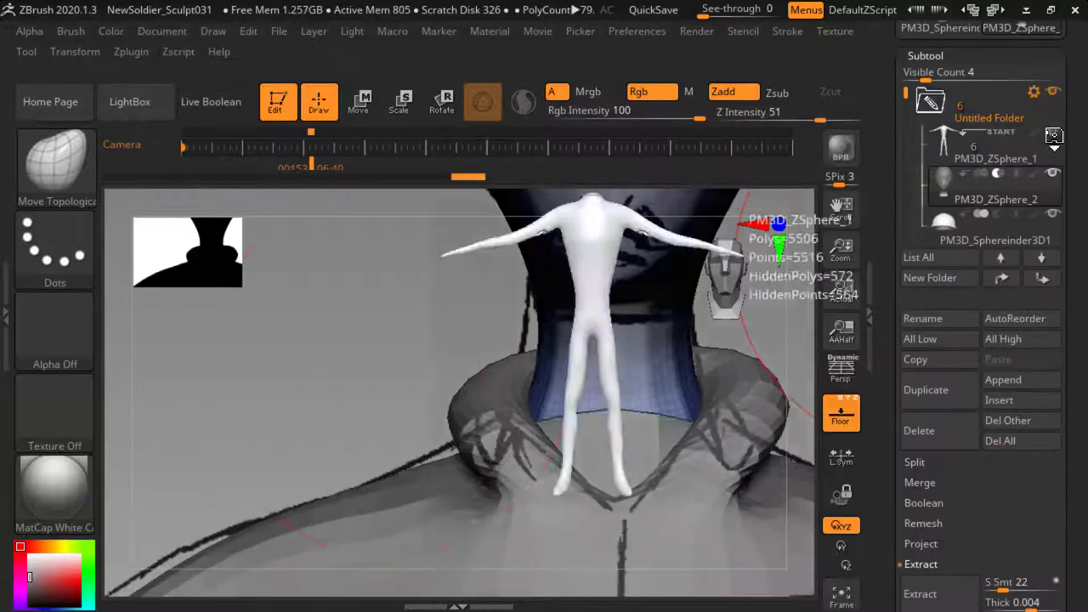
pyautogui.scroll(-2, 922, 197)
pyautogui.moveTo(906, 125); pyautogui.dragTo(905, 92)
pyautogui.click(959, 142)
pyautogui.click(977, 184)
pyautogui.click(1052, 135)
pyautogui.click(1052, 137)
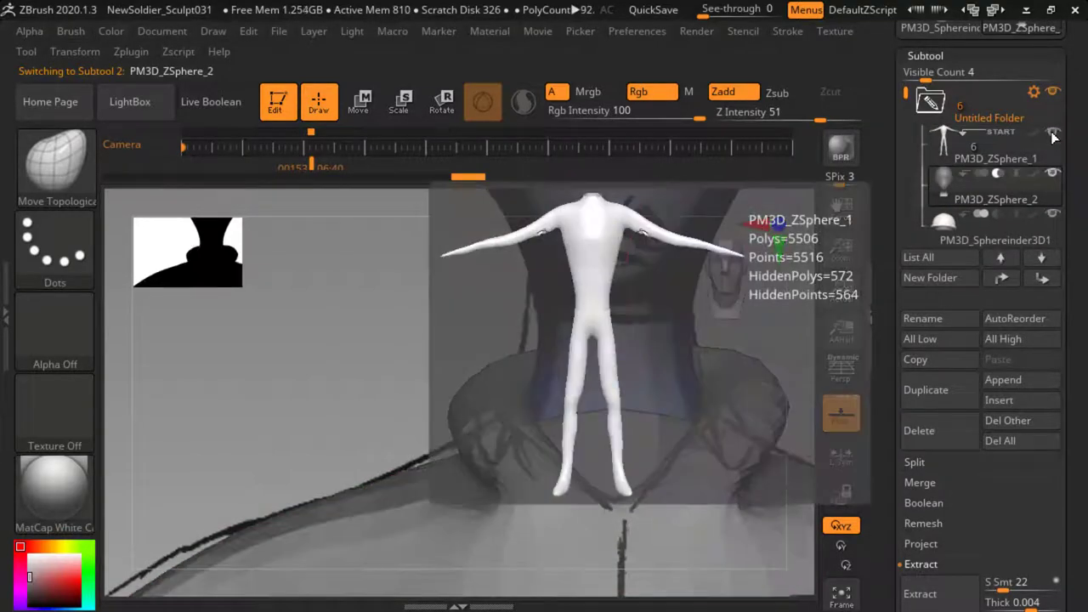
pyautogui.click(1052, 136)
pyautogui.click(1010, 151)
pyautogui.click(1009, 201)
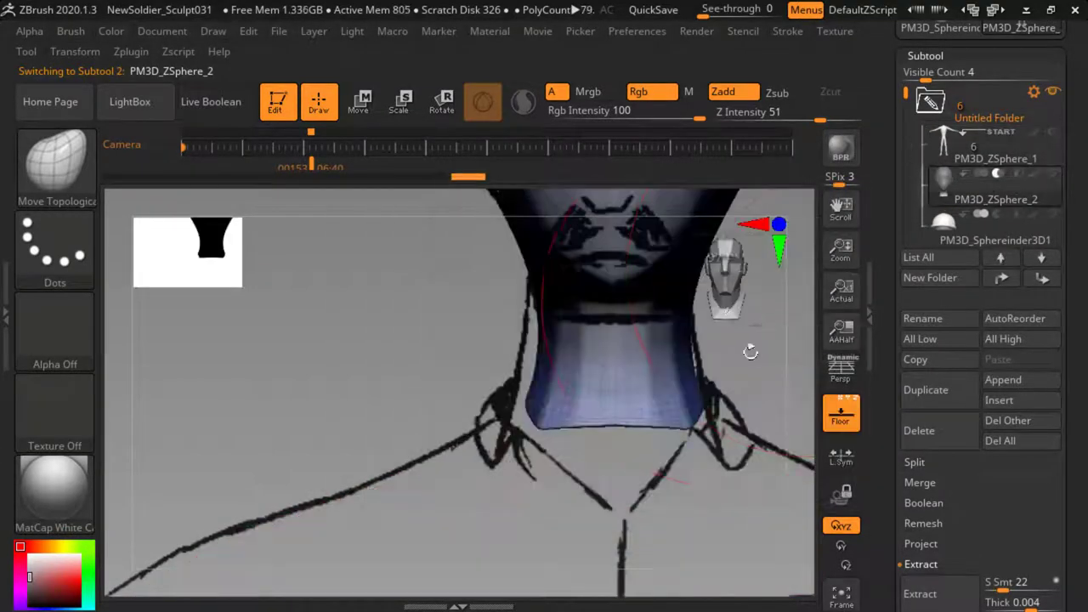
# Show the other subtools and pull the base of the neck down inside the collar with the Move Topological brush
pyautogui.moveTo(751, 352); pyautogui.dragTo(654, 386)
pyautogui.click(1052, 173)
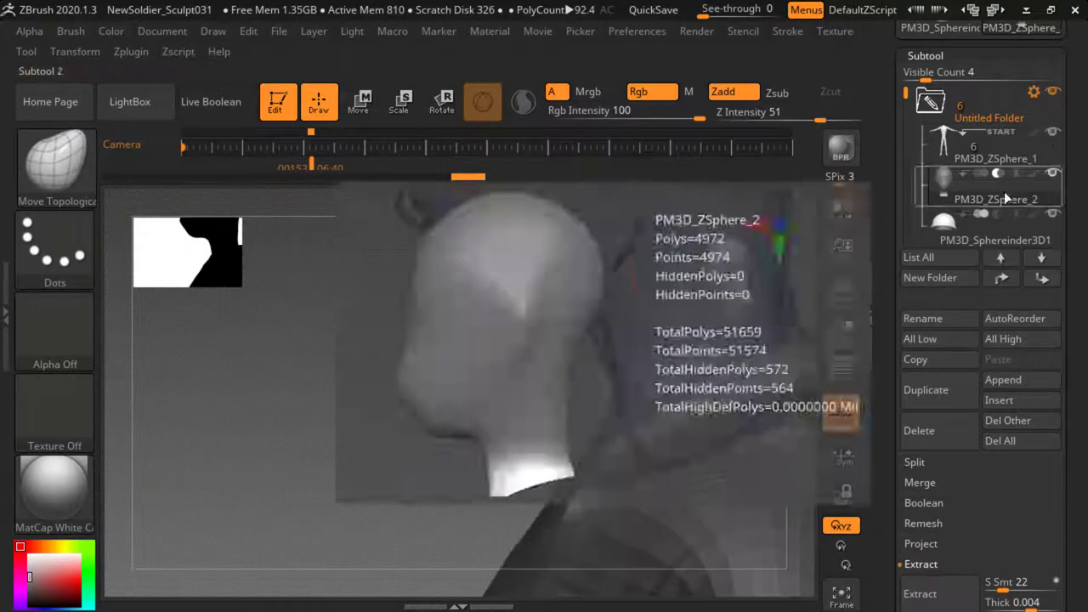
pyautogui.moveTo(606, 428); pyautogui.dragTo(580, 486)
pyautogui.moveTo(418, 483); pyautogui.dragTo(535, 477)
pyautogui.moveTo(559, 426); pyautogui.dragTo(529, 423)
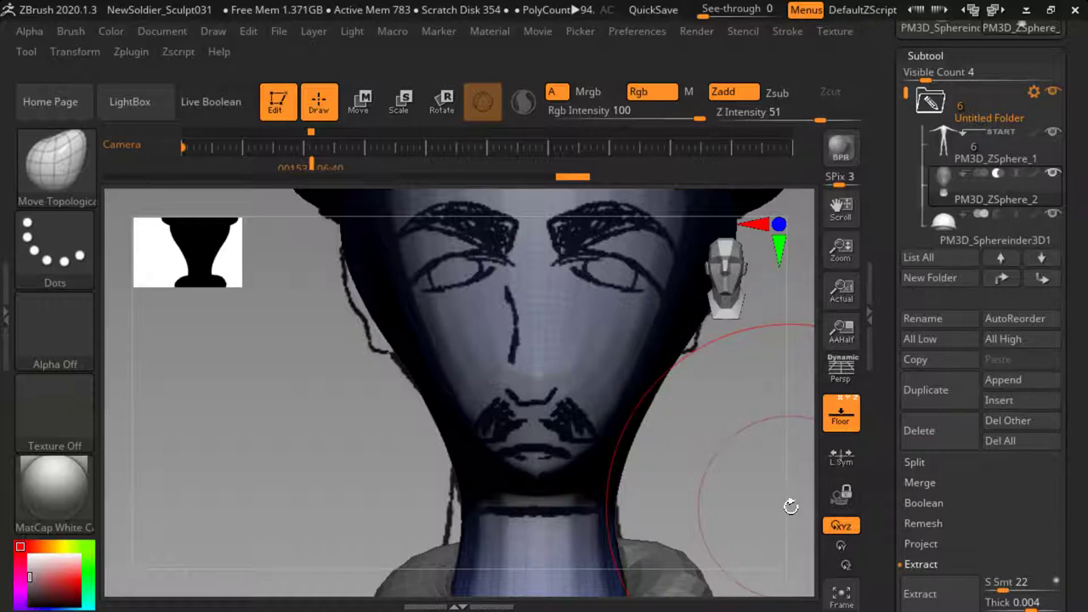
# Retopologize the reshaped head and neck with ZRemesher, keeping the target polygon count at 2.5
pyautogui.click(840, 333)
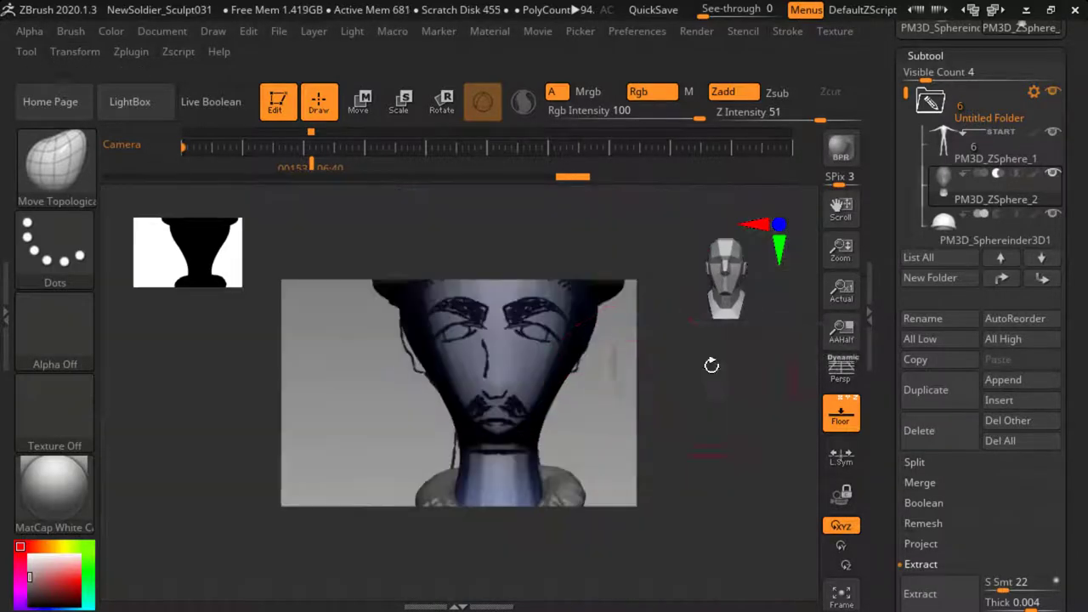
pyautogui.click(842, 294)
pyautogui.moveTo(881, 297); pyautogui.dragTo(884, 17)
pyautogui.click(932, 369)
pyautogui.moveTo(901, 374); pyautogui.dragTo(900, 404)
pyautogui.click(965, 179)
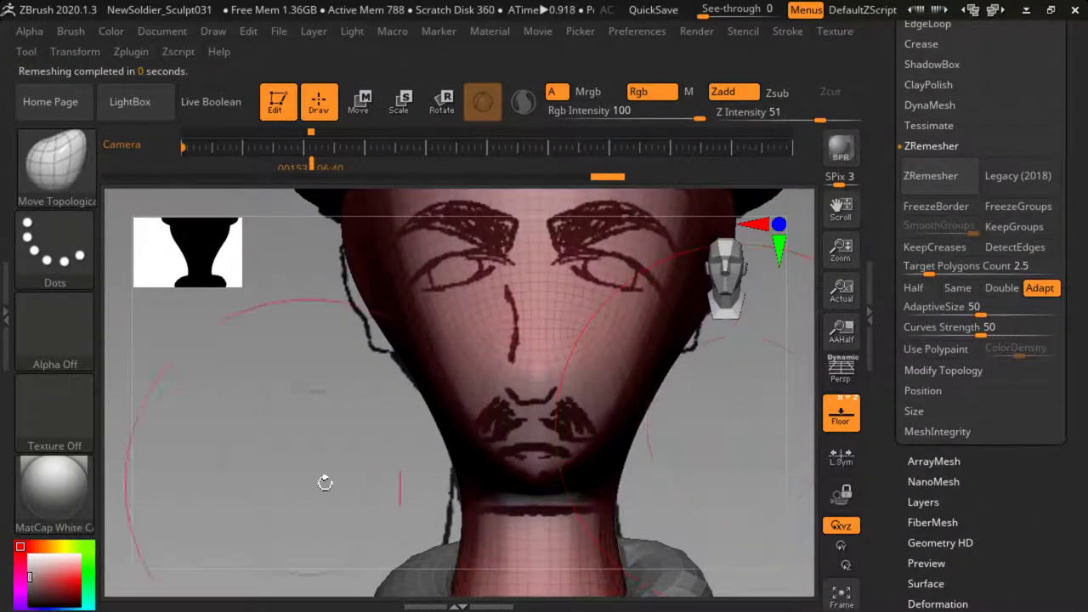
pyautogui.moveTo(326, 481)
pyautogui.mouseDown()
pyautogui.moveTo(304, 462)
pyautogui.moveTo(314, 376)
pyautogui.moveTo(244, 452)
pyautogui.moveTo(331, 408)
pyautogui.moveTo(297, 454)
pyautogui.moveTo(212, 417)
pyautogui.moveTo(226, 412)
pyautogui.mouseUp()
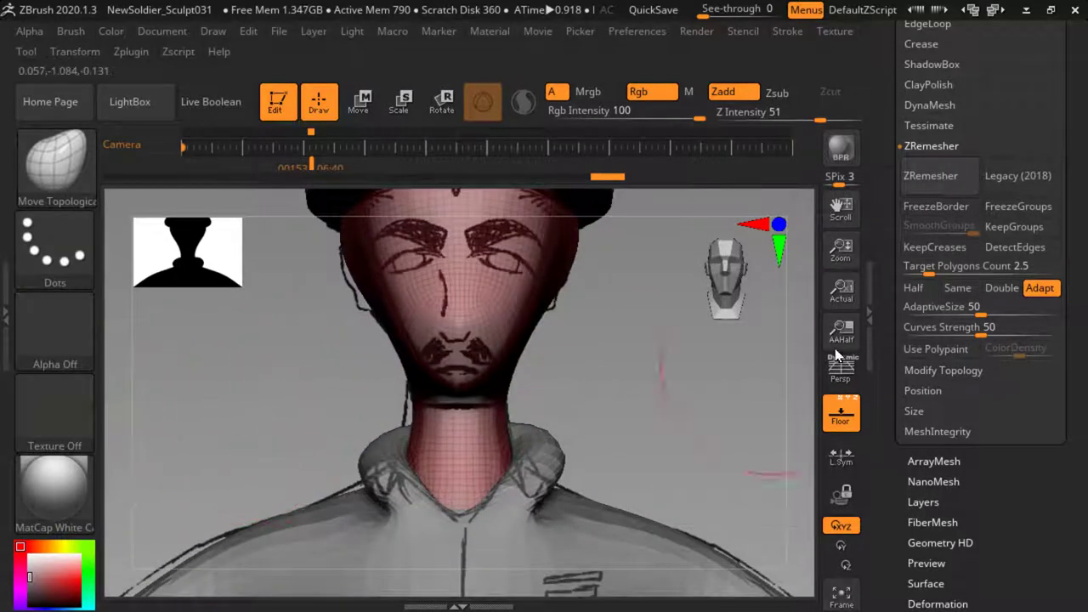
# Save the project under the new file name NewSoldier_Sculpt032
pyautogui.click(868, 312)
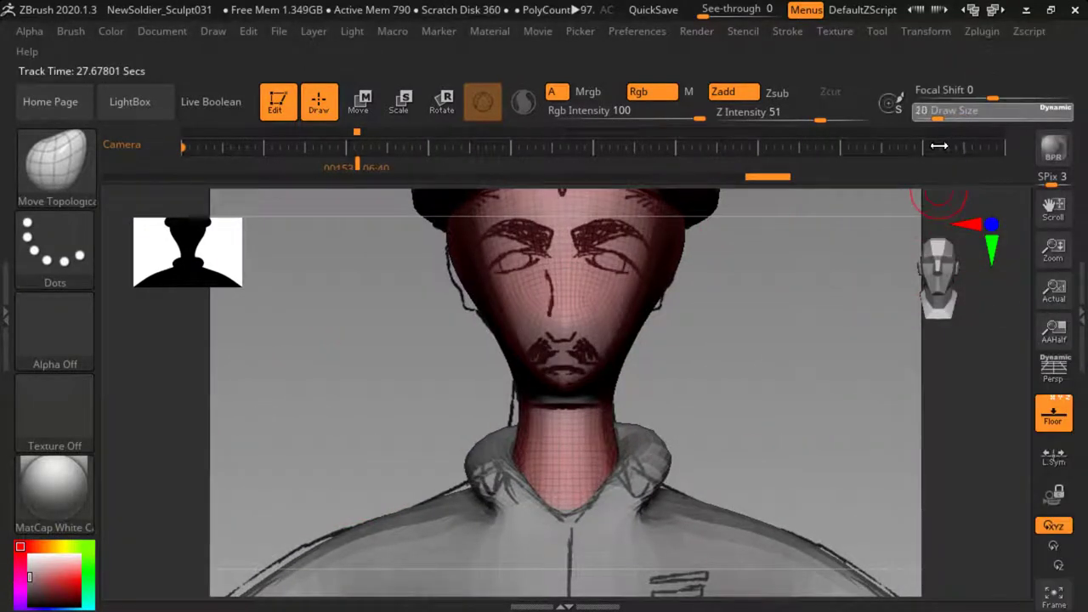
pyautogui.hotkey('ctrl', 's')
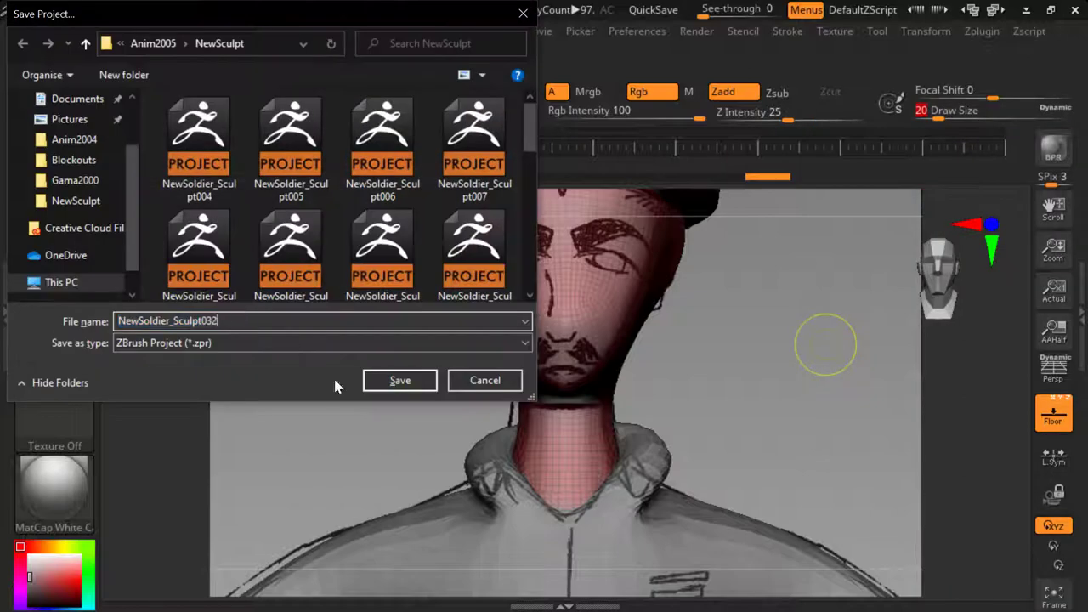
pyautogui.click(400, 380)
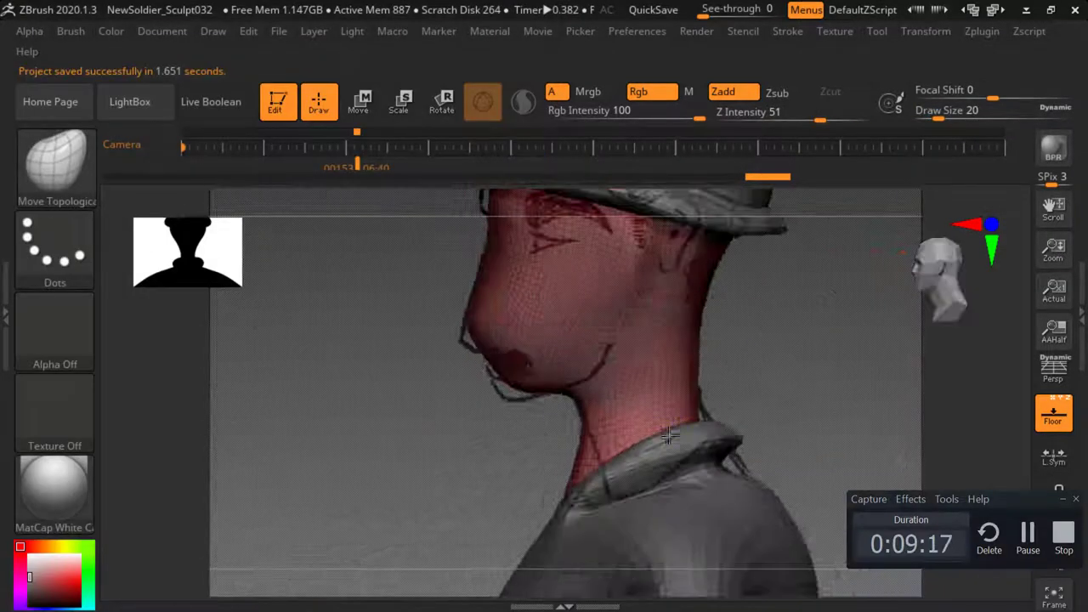
# Append a Sphere3D as a new subtool
pyautogui.moveTo(411, 460); pyautogui.dragTo(502, 458)
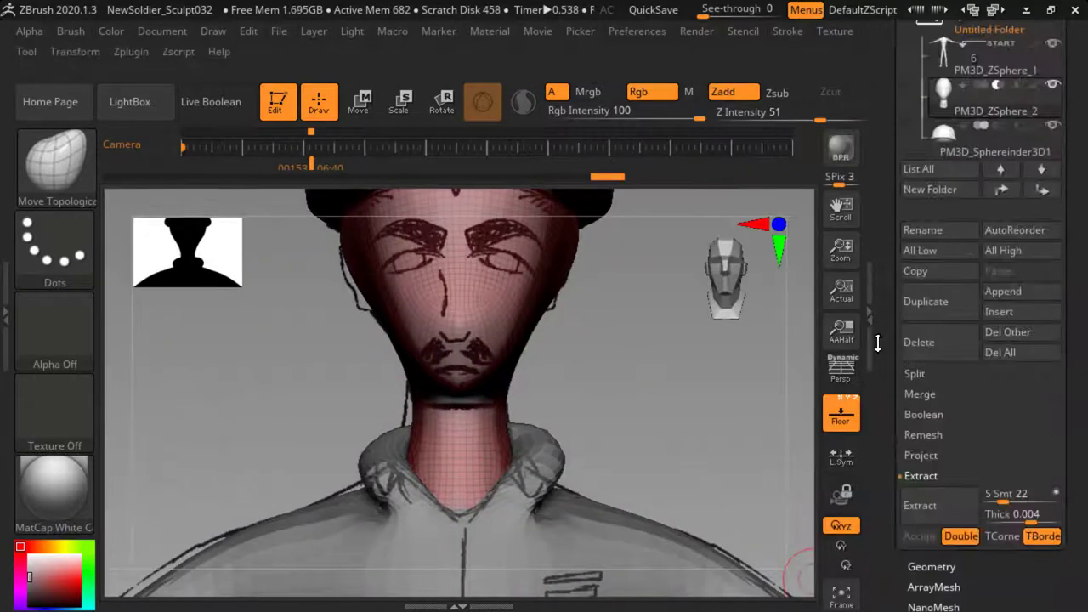
pyautogui.click(1020, 292)
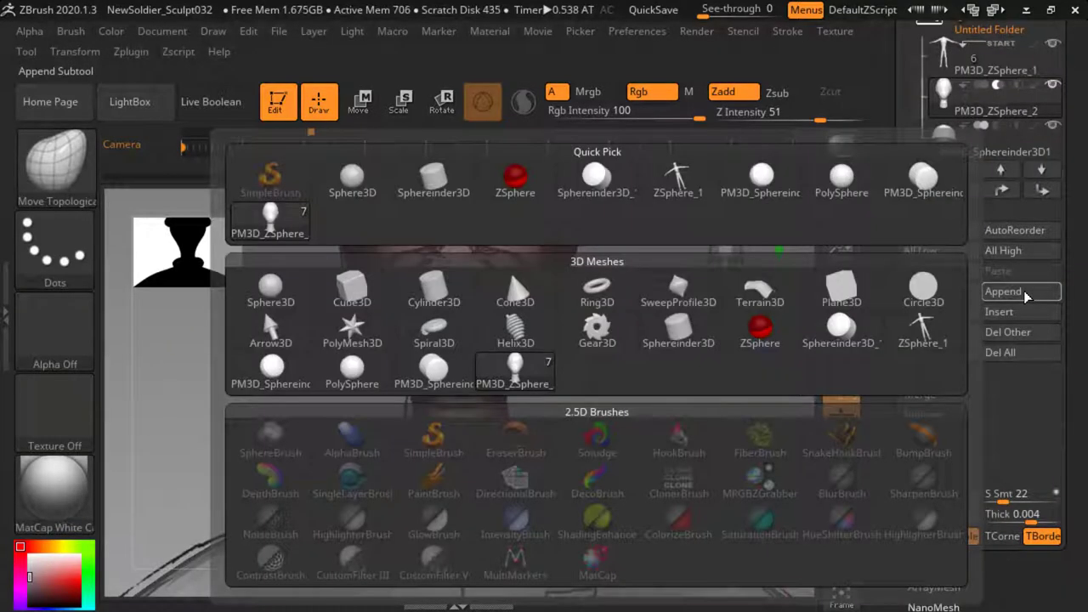
pyautogui.click(1008, 295)
pyautogui.click(353, 184)
# Select the appended sphere subtool and scale it down to a small ball with the Transpose gizmo
pyautogui.keyDown('alt'); pyautogui.moveTo(330, 368); pyautogui.dragTo(411, 214); pyautogui.keyUp('alt')
pyautogui.press('super')
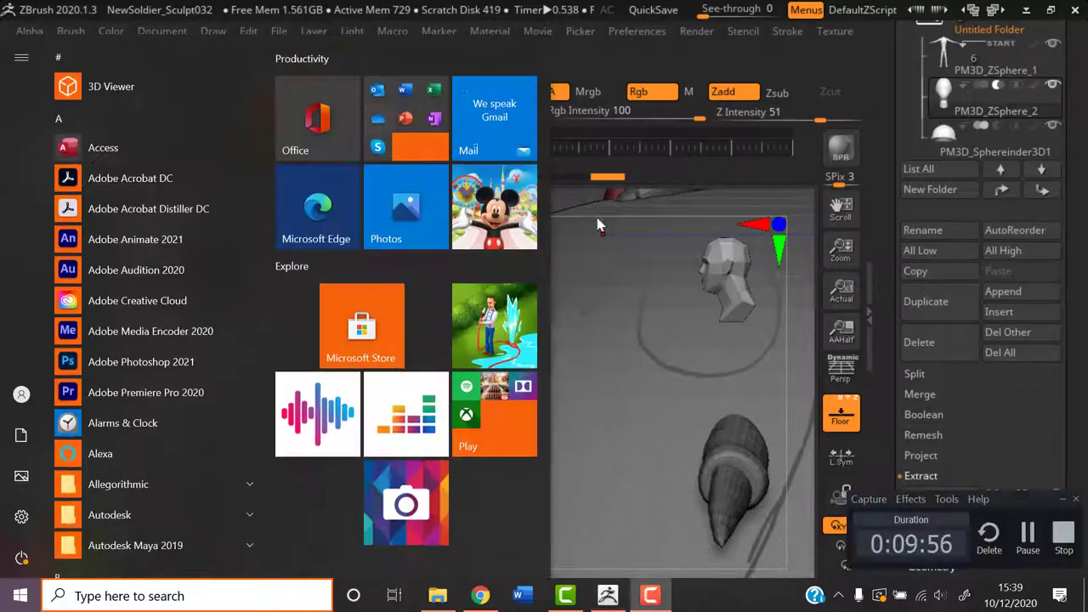
pyautogui.click(599, 225)
pyautogui.keyDown('alt'); pyautogui.moveTo(120, 452); pyautogui.dragTo(306, 230); pyautogui.keyUp('alt')
pyautogui.moveTo(895, 20); pyautogui.dragTo(913, 262)
pyautogui.click(977, 220)
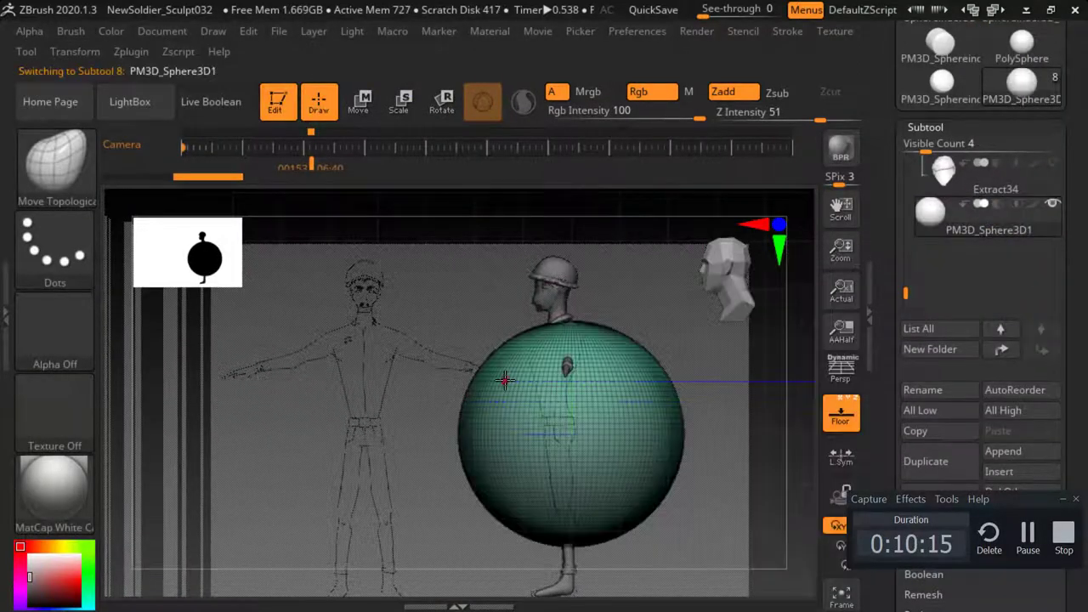
pyautogui.click(56, 166)
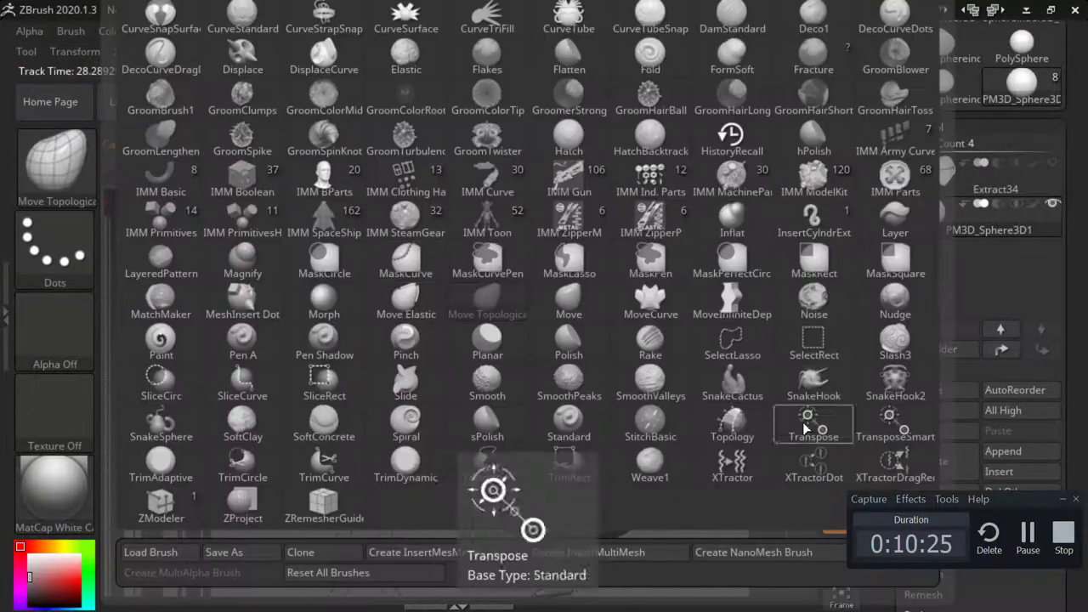
pyautogui.click(809, 424)
pyautogui.moveTo(569, 435)
pyautogui.mouseDown()
pyautogui.moveTo(563, 451)
pyautogui.moveTo(361, 515)
pyautogui.mouseUp()
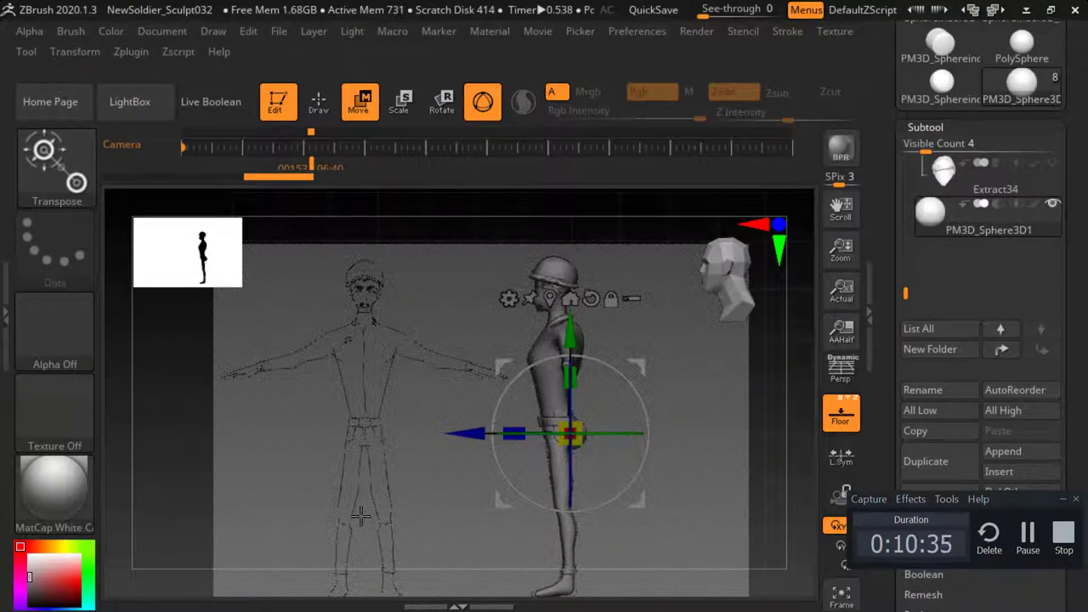
# Raise the small sphere along the body to collar height and adjust its scale to suit an eyeball
pyautogui.keyDown('alt'); pyautogui.moveTo(420, 447); pyautogui.dragTo(367, 403); pyautogui.keyUp('alt')
pyautogui.moveTo(558, 401); pyautogui.dragTo(558, 199)
pyautogui.keyDown('alt'); pyautogui.moveTo(280, 340); pyautogui.dragTo(282, 437); pyautogui.keyUp('alt')
pyautogui.moveTo(617, 449); pyautogui.dragTo(617, 181)
pyautogui.keyDown('alt'); pyautogui.moveTo(280, 323); pyautogui.dragTo(420, 473); pyautogui.keyUp('alt')
pyautogui.moveTo(757, 437); pyautogui.dragTo(808, 381)
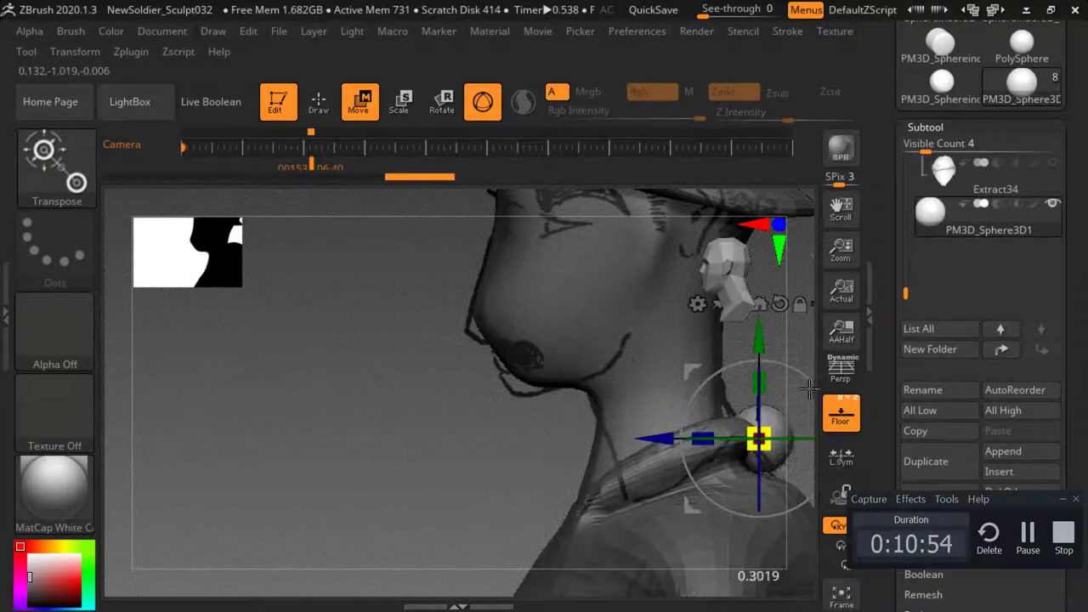
# Move the sphere up to eye level and forward to the front of the face
pyautogui.moveTo(757, 332); pyautogui.dragTo(757, 181)
pyautogui.moveTo(661, 285); pyautogui.dragTo(502, 324)
pyautogui.keyDown('alt'); pyautogui.moveTo(323, 331); pyautogui.dragTo(326, 455); pyautogui.keyUp('alt')
pyautogui.moveTo(585, 297); pyautogui.dragTo(585, 260)
pyautogui.moveTo(476, 374); pyautogui.dragTo(397, 374)
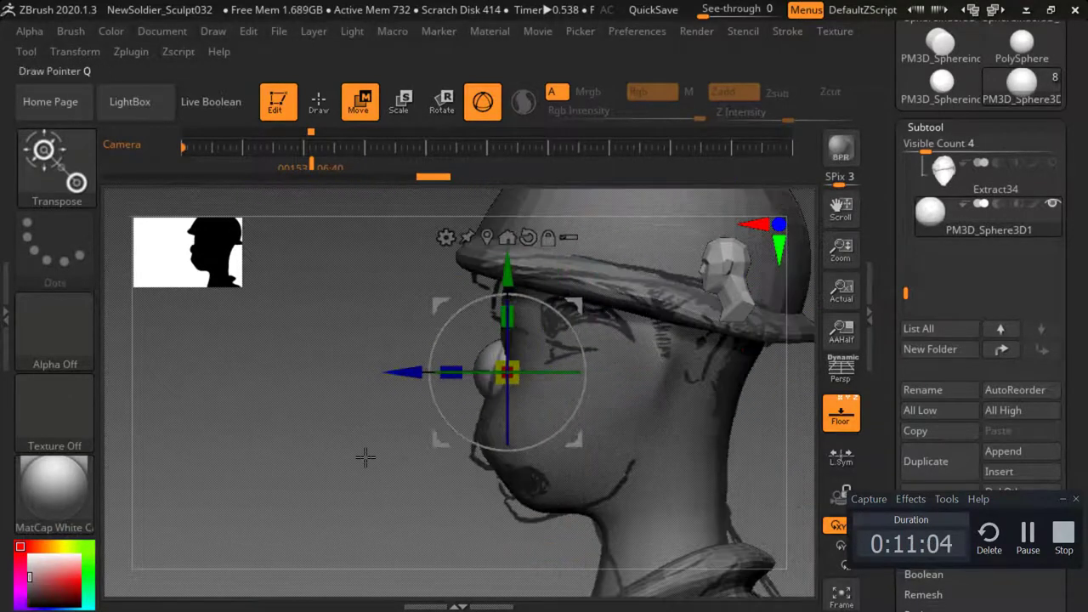
# Shift the sphere sideways over the drawn left eye and push it back into the head
pyautogui.keyDown('shift'); pyautogui.moveTo(348, 431); pyautogui.dragTo(451, 432); pyautogui.keyUp('shift')
pyautogui.moveTo(401, 382); pyautogui.dragTo(444, 383)
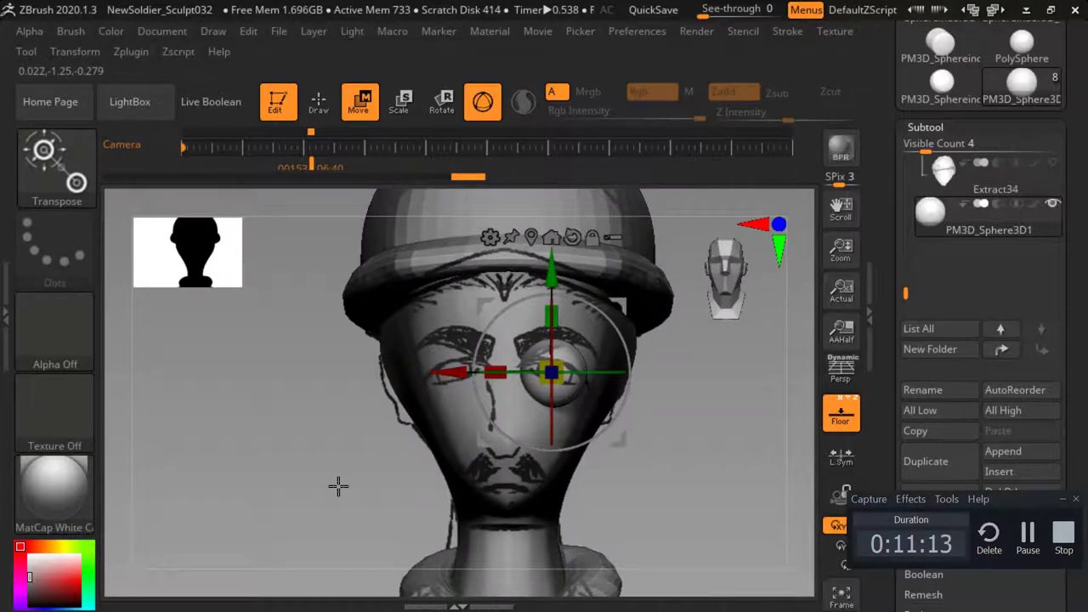
pyautogui.keyDown('shift'); pyautogui.moveTo(338, 486); pyautogui.dragTo(278, 490); pyautogui.keyUp('shift')
pyautogui.moveTo(442, 379); pyautogui.dragTo(505, 394)
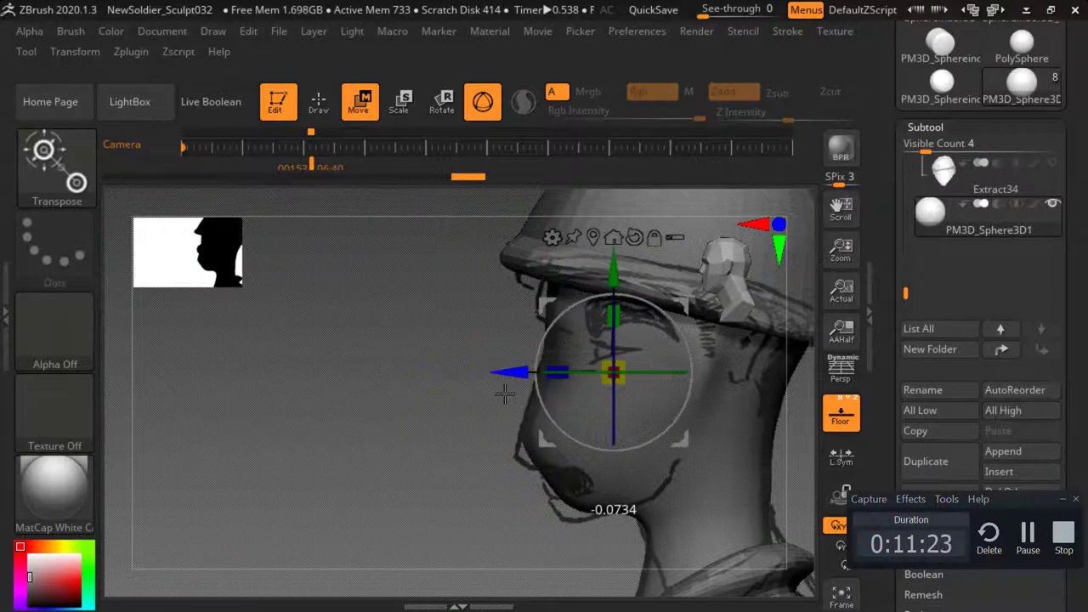
pyautogui.keyDown('shift'); pyautogui.moveTo(365, 374); pyautogui.dragTo(467, 375); pyautogui.keyUp('shift')
pyautogui.keyDown('shift'); pyautogui.moveTo(475, 369); pyautogui.dragTo(475, 393); pyautogui.keyUp('shift')
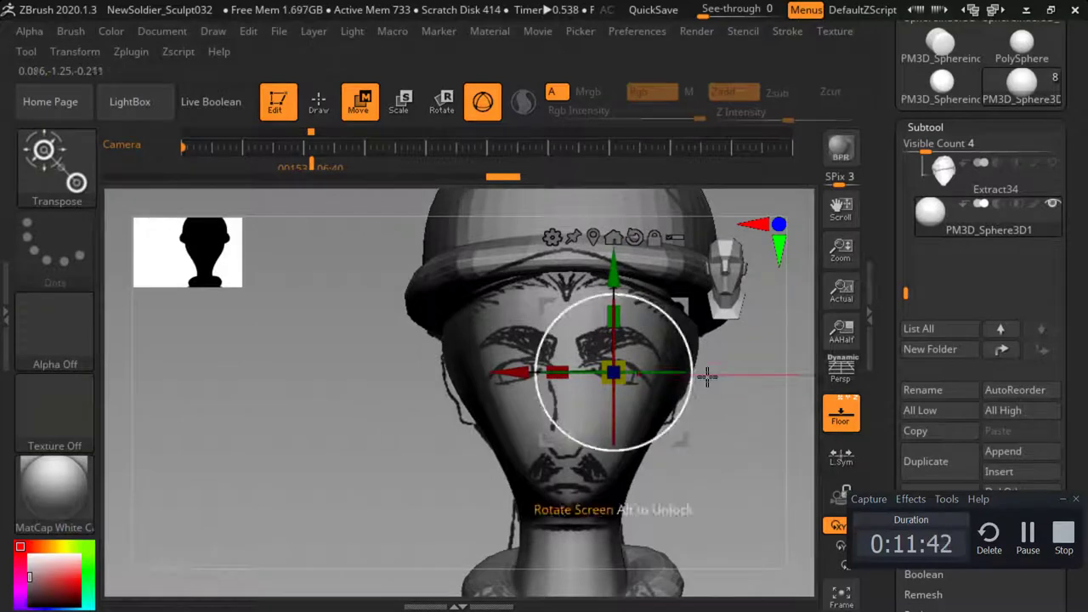
# Switch from Transpose to the Move Topological brush for sculpting around the eyes
pyautogui.moveTo(357, 352)
pyautogui.keyDown('alt'); pyautogui.mouseDown()
pyautogui.moveTo(323, 315)
pyautogui.moveTo(369, 461)
pyautogui.moveTo(365, 397)
pyautogui.mouseUp(); pyautogui.keyUp('alt')
pyautogui.keyDown('alt'); pyautogui.moveTo(260, 360); pyautogui.dragTo(280, 426); pyautogui.keyUp('alt')
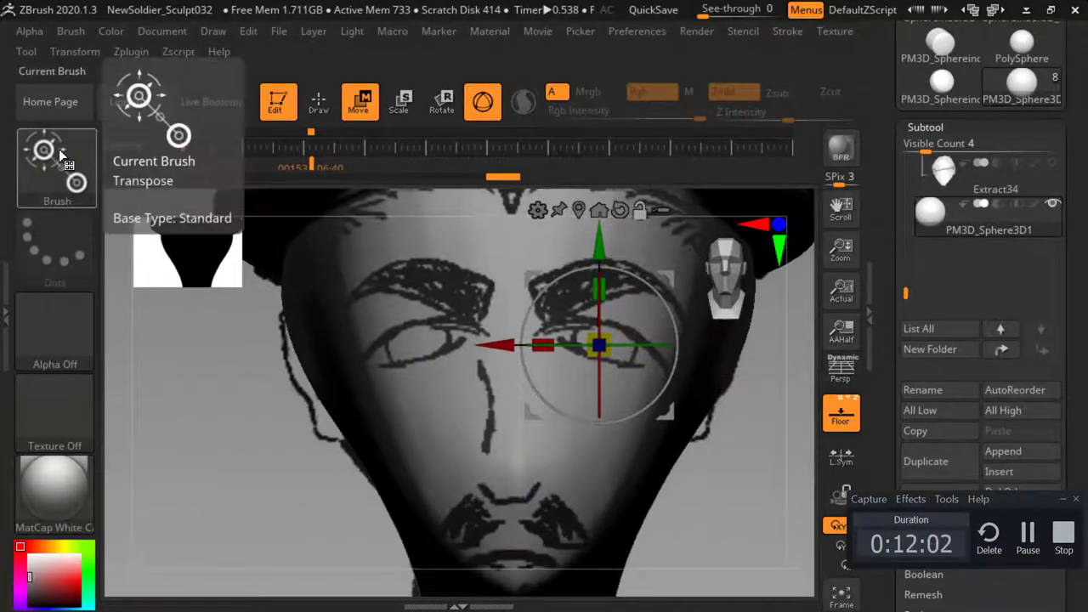
pyautogui.click(60, 155)
pyautogui.click(485, 304)
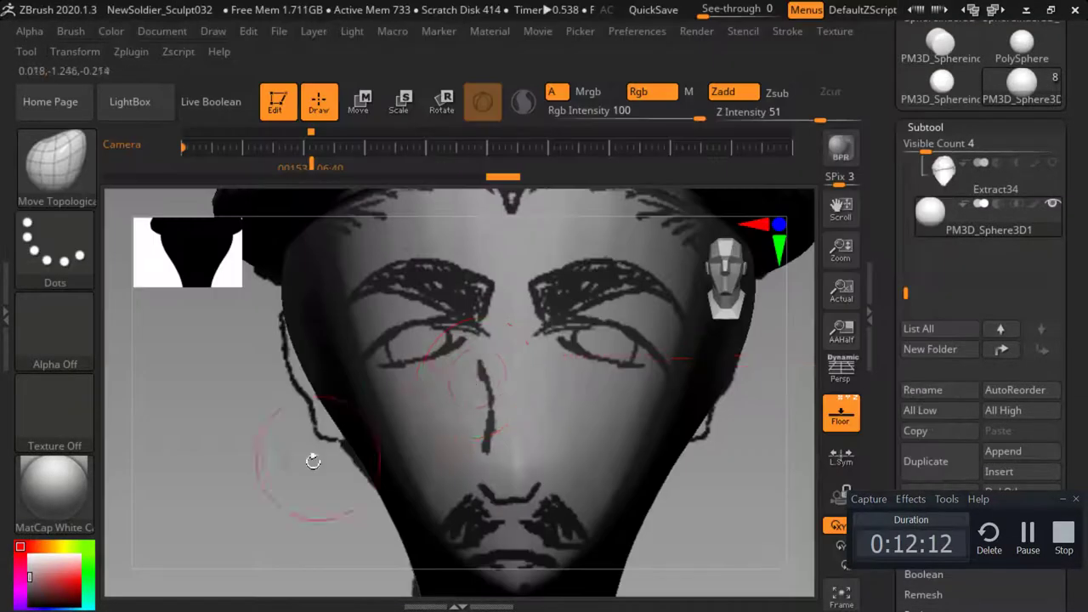
pyautogui.moveTo(313, 461); pyautogui.dragTo(228, 486)
# Hide the body PM3D_ZSphere_1 and the jacket Extract13, and make the head PM3D_ZSphere_2 the active subtool
pyautogui.moveTo(904, 291); pyautogui.dragTo(904, 165)
pyautogui.click(940, 219)
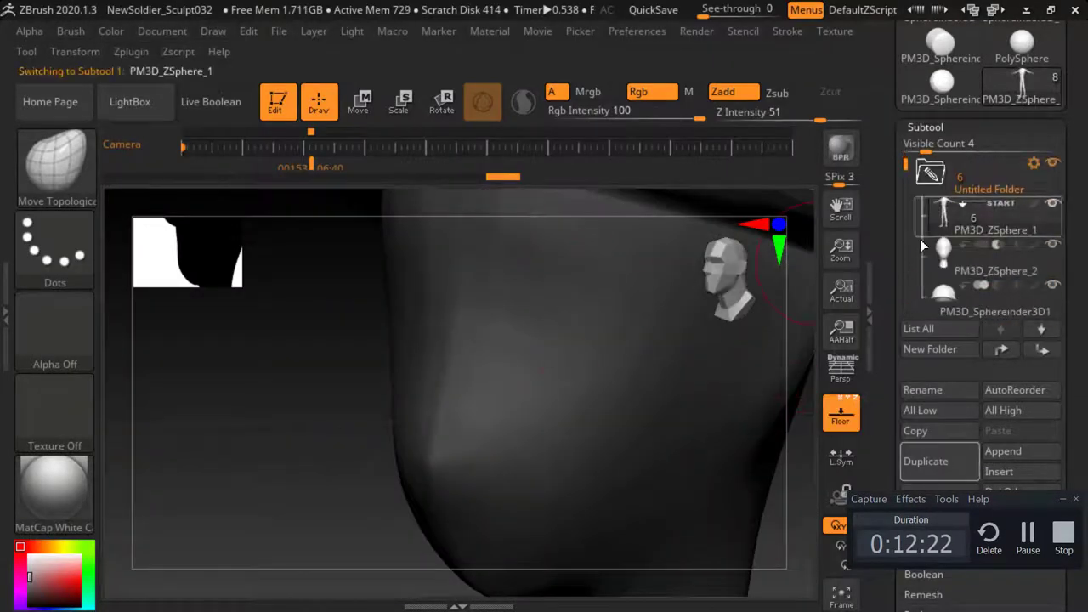
pyautogui.moveTo(355, 415)
pyautogui.mouseDown()
pyautogui.moveTo(330, 406)
pyautogui.moveTo(249, 459)
pyautogui.moveTo(348, 418)
pyautogui.mouseUp()
pyautogui.hotkey('ctrl', 'z')
pyautogui.keyDown('alt'); pyautogui.moveTo(277, 490); pyautogui.dragTo(311, 465); pyautogui.keyUp('alt')
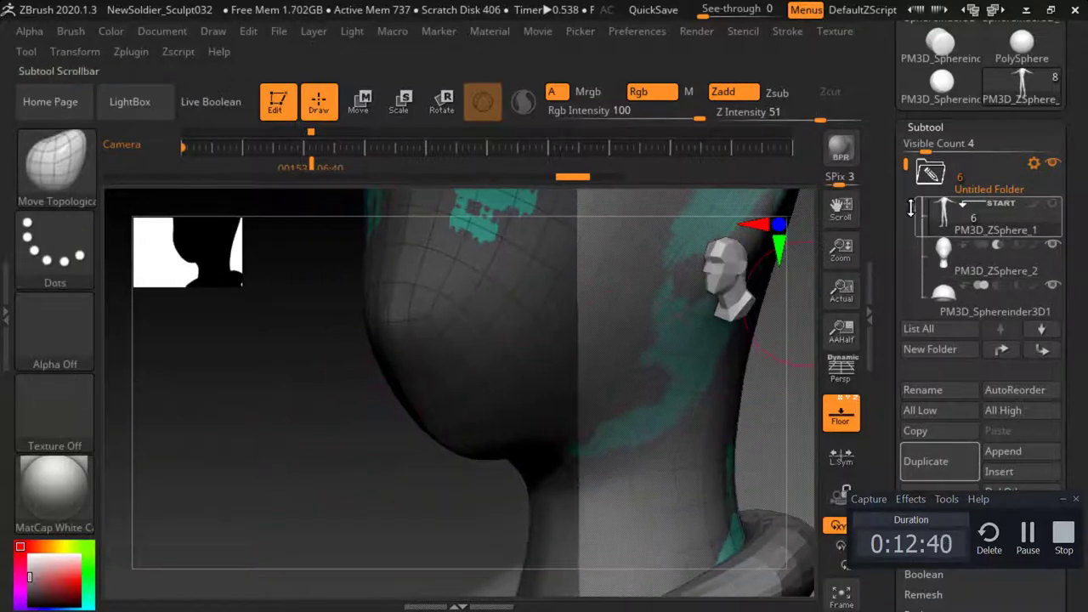
pyautogui.moveTo(907, 209); pyautogui.dragTo(907, 268)
pyautogui.click(1053, 244)
pyautogui.keyDown('alt'); pyautogui.moveTo(286, 459); pyautogui.dragTo(323, 306); pyautogui.keyUp('alt')
pyautogui.hotkey('ctrl', 'shift', 'z')
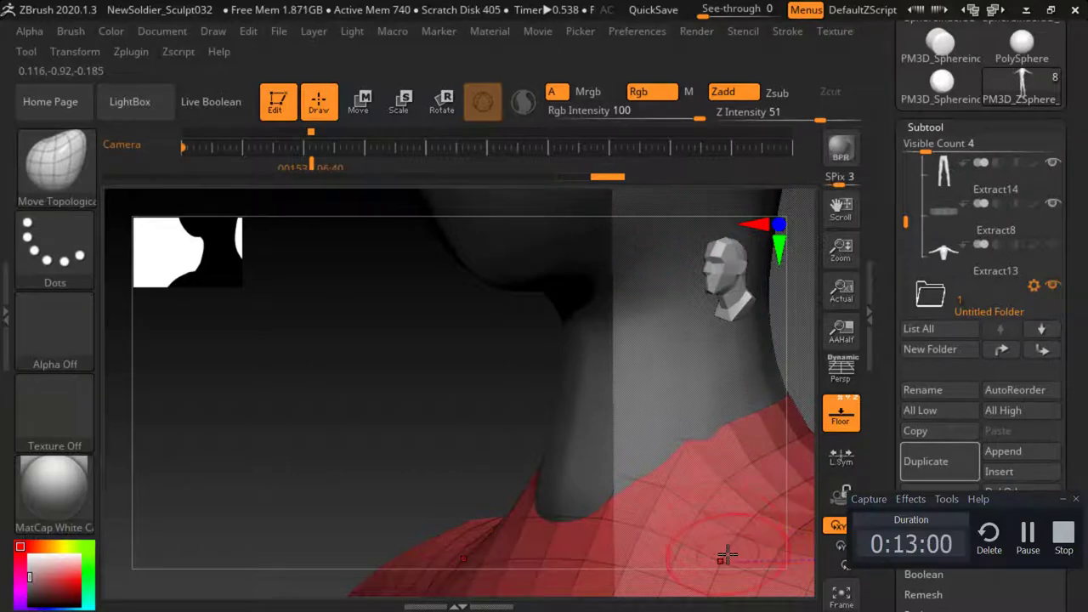
pyautogui.scroll(-2, 920, 222)
pyautogui.click(980, 260)
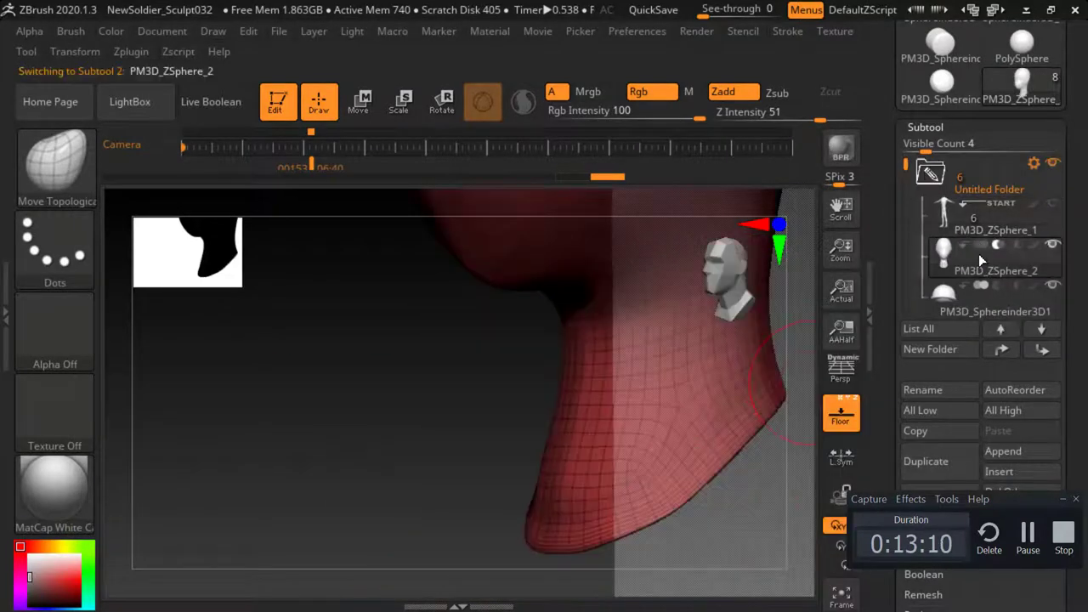
# Push the eye areas of the face inward with the Move Topological brush to form eye sockets
pyautogui.keyDown('alt'); pyautogui.moveTo(326, 354); pyautogui.dragTo(365, 544); pyautogui.keyUp('alt')
pyautogui.keyDown('shift'); pyautogui.moveTo(281, 497); pyautogui.dragTo(347, 497); pyautogui.keyUp('shift')
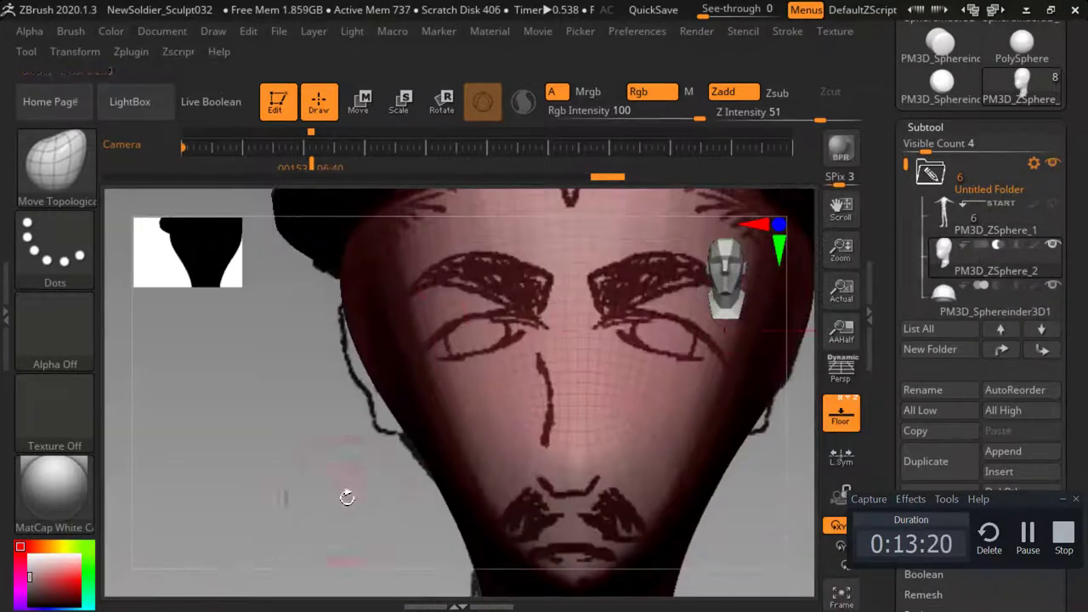
pyautogui.moveTo(474, 344)
pyautogui.keyDown('alt'); pyautogui.mouseDown()
pyautogui.moveTo(386, 434)
pyautogui.moveTo(437, 424)
pyautogui.moveTo(295, 517)
pyautogui.moveTo(387, 510)
pyautogui.moveTo(279, 498)
pyautogui.moveTo(312, 486)
pyautogui.mouseUp(); pyautogui.keyUp('alt')
pyautogui.hotkey('ctrl', 'z')
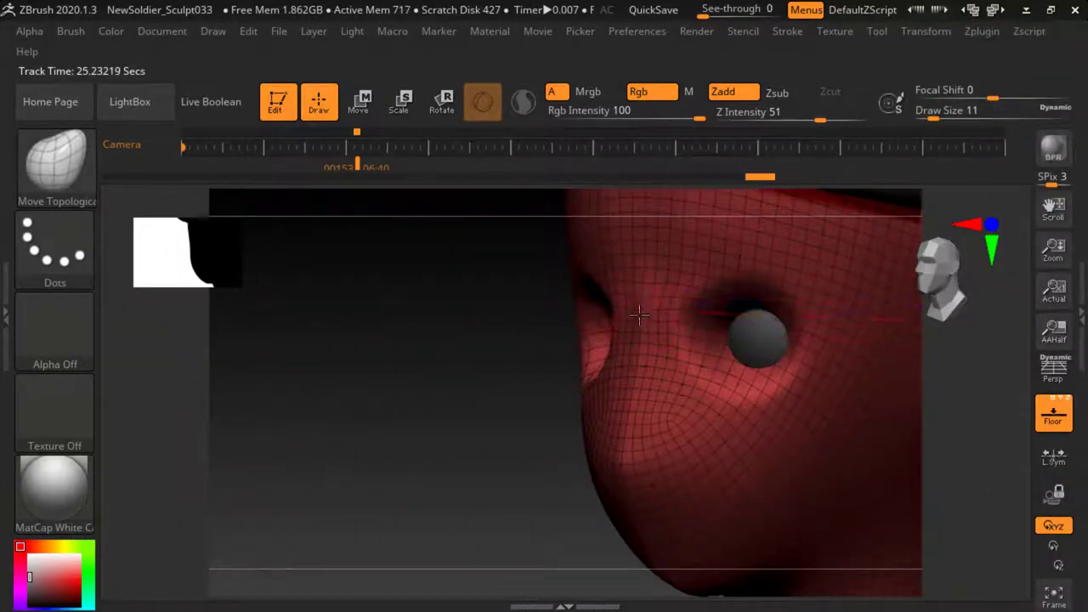
# Pull the nose forward to the profile drawing with the Move Topological brush at draw size 20
pyautogui.press('ctrl')
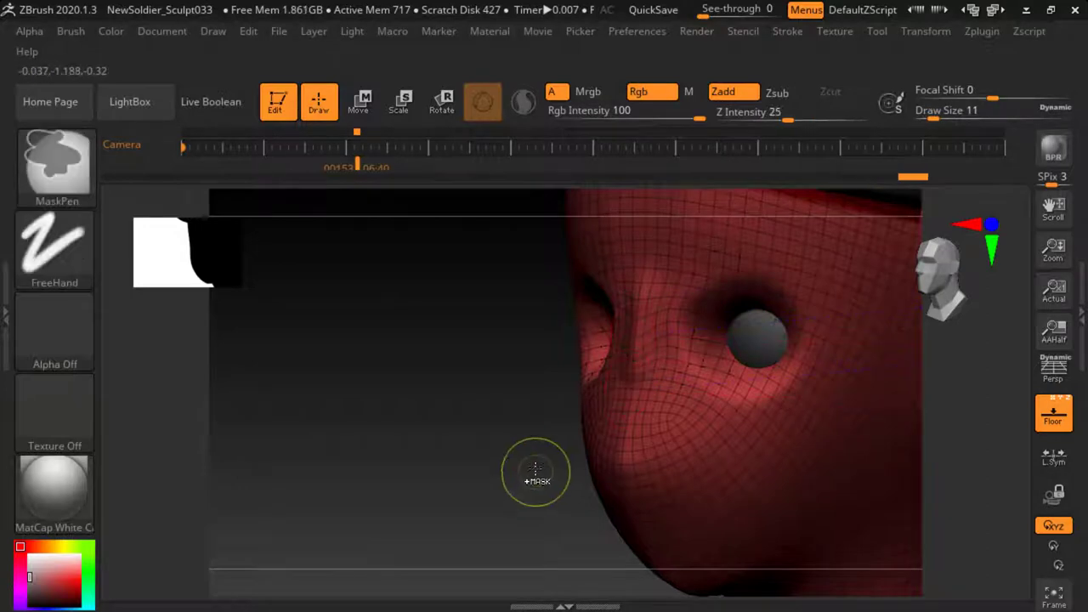
pyautogui.moveTo(530, 439)
pyautogui.mouseDown()
pyautogui.moveTo(516, 428)
pyautogui.moveTo(547, 438)
pyautogui.mouseUp()
pyautogui.moveTo(932, 120); pyautogui.dragTo(934, 120)
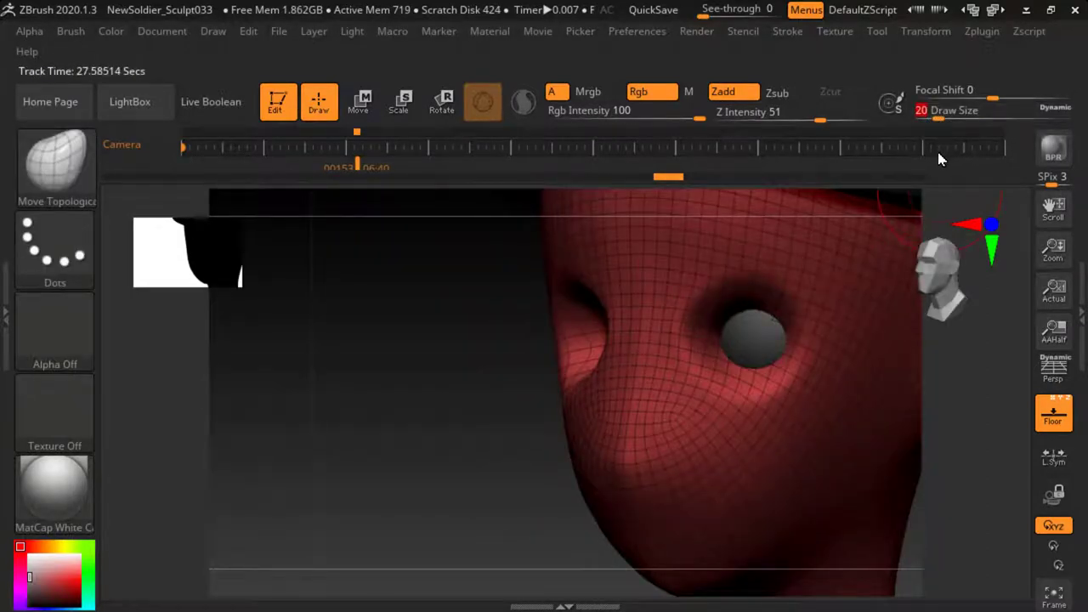
pyautogui.moveTo(533, 365)
pyautogui.mouseDown()
pyautogui.moveTo(425, 388)
pyautogui.moveTo(672, 329)
pyautogui.mouseUp()
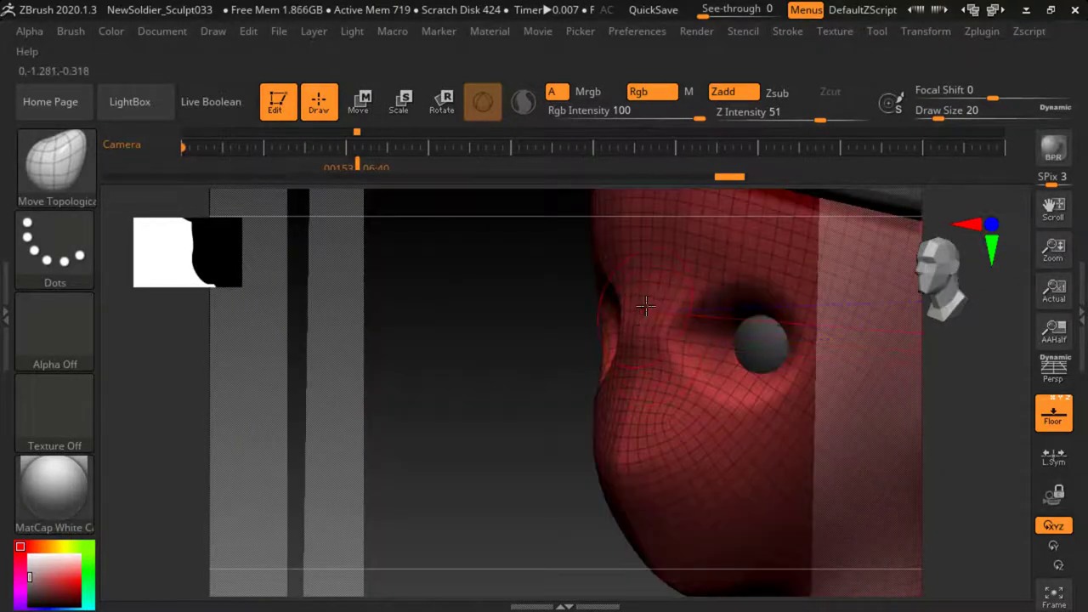
pyautogui.moveTo(623, 425); pyautogui.dragTo(631, 418)
pyautogui.moveTo(557, 451); pyautogui.dragTo(463, 457)
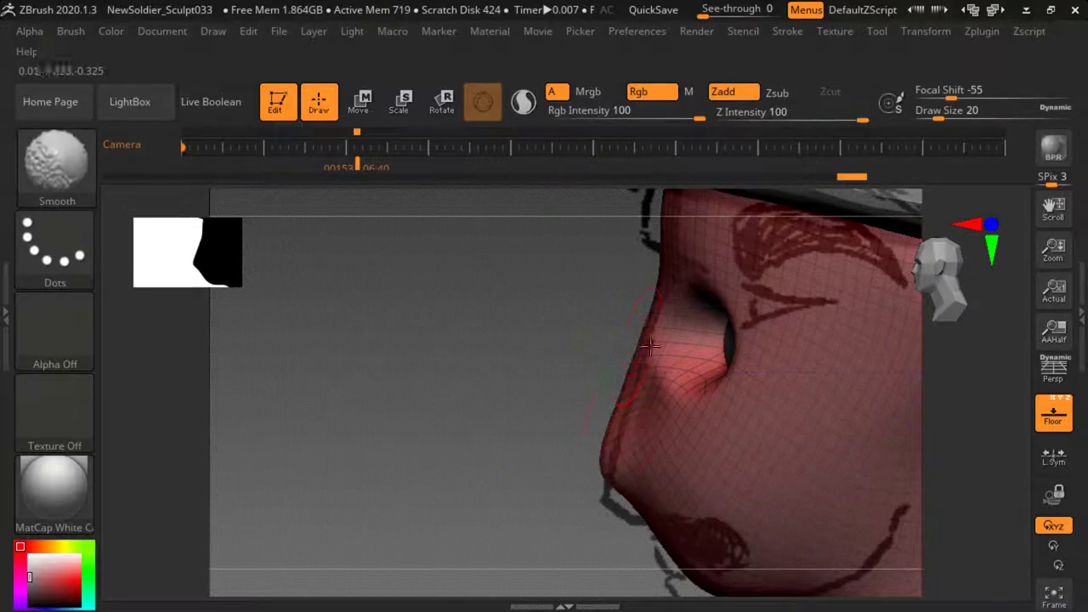
# Smooth the bridge of the nose between the eye sockets
pyautogui.keyDown('shift'); pyautogui.moveTo(652, 328); pyautogui.dragTo(649, 357); pyautogui.keyUp('shift')
pyautogui.keyDown('shift'); pyautogui.moveTo(651, 335); pyautogui.dragTo(639, 374); pyautogui.keyUp('shift')
pyautogui.moveTo(539, 439); pyautogui.dragTo(582, 411)
pyautogui.moveTo(465, 389); pyautogui.dragTo(586, 373)
# Set the draw size to 13 and smooth the brow, inner corners and lower rims of the eye sockets
pyautogui.click(934, 113)
pyautogui.moveTo(690, 383)
pyautogui.keyDown('shift'); pyautogui.mouseDown()
pyautogui.moveTo(681, 371)
pyautogui.moveTo(689, 377)
pyautogui.mouseUp(); pyautogui.keyUp('shift')
pyautogui.moveTo(349, 431); pyautogui.dragTo(303, 439)
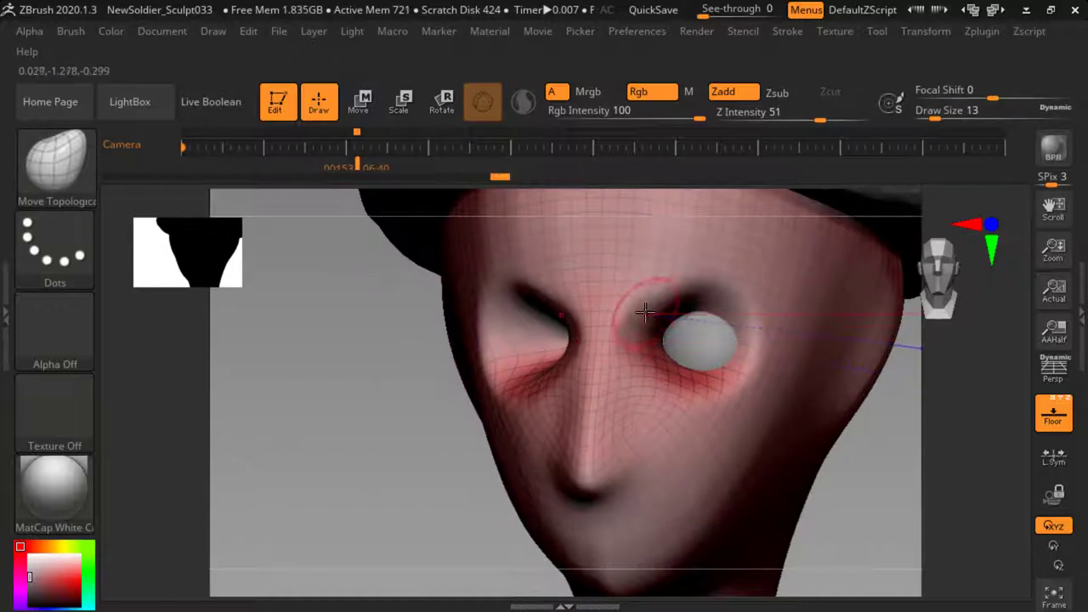
pyautogui.moveTo(645, 312)
pyautogui.keyDown('shift'); pyautogui.mouseDown()
pyautogui.moveTo(656, 333)
pyautogui.moveTo(714, 368)
pyautogui.mouseUp(); pyautogui.keyUp('shift')
pyautogui.keyDown('shift'); pyautogui.moveTo(722, 364); pyautogui.dragTo(733, 346); pyautogui.keyUp('shift')
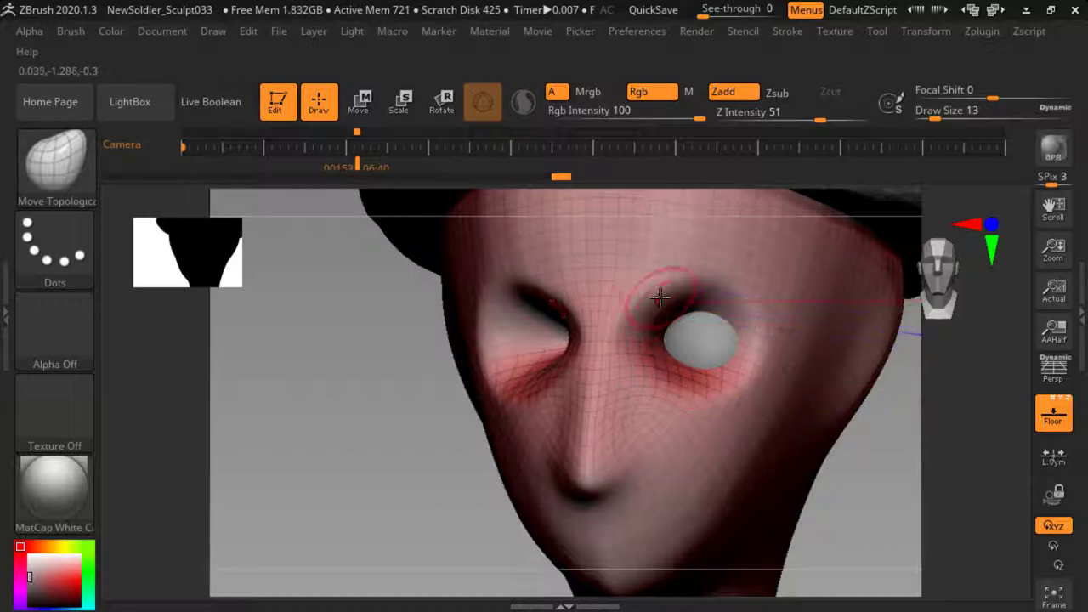
pyautogui.keyDown('shift'); pyautogui.moveTo(652, 287); pyautogui.dragTo(712, 279); pyautogui.keyUp('shift')
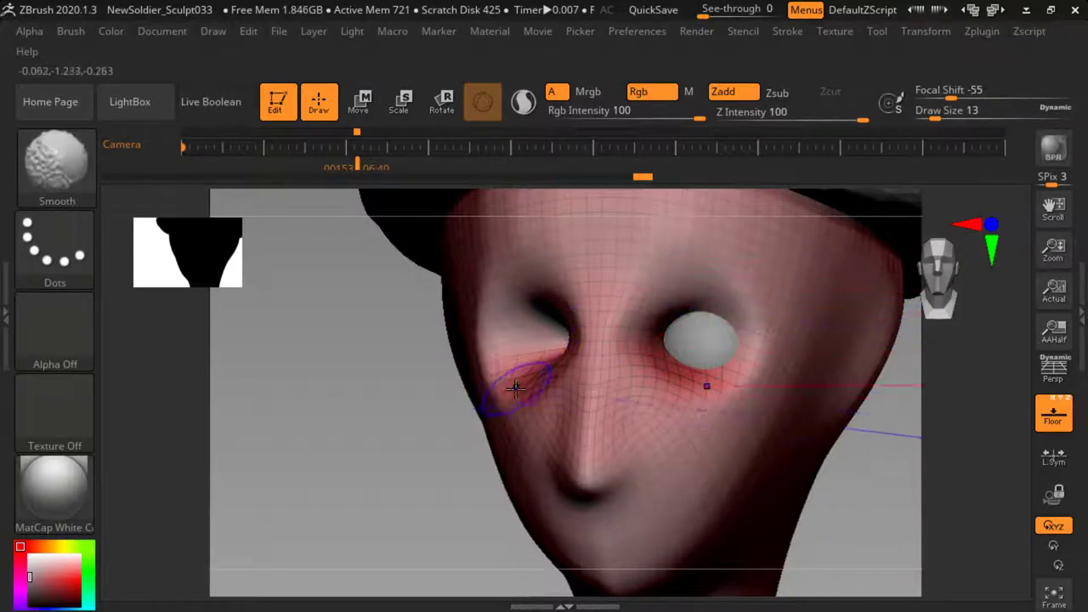
pyautogui.keyDown('shift'); pyautogui.moveTo(515, 388); pyautogui.dragTo(525, 376); pyautogui.keyUp('shift')
# Smooth the side of the nose bridge beside the eye and turn off the polyframe display
pyautogui.moveTo(366, 455)
pyautogui.mouseDown()
pyautogui.moveTo(416, 450)
pyautogui.moveTo(371, 461)
pyautogui.moveTo(382, 461)
pyautogui.mouseUp()
pyautogui.moveTo(627, 311)
pyautogui.keyDown('shift'); pyautogui.mouseDown()
pyautogui.moveTo(643, 328)
pyautogui.moveTo(638, 342)
pyautogui.mouseUp(); pyautogui.keyUp('shift')
pyautogui.moveTo(399, 442)
pyautogui.mouseDown()
pyautogui.moveTo(328, 446)
pyautogui.moveTo(364, 433)
pyautogui.moveTo(360, 447)
pyautogui.moveTo(323, 452)
pyautogui.moveTo(357, 454)
pyautogui.mouseUp()
pyautogui.hotkey('shift', 'f')
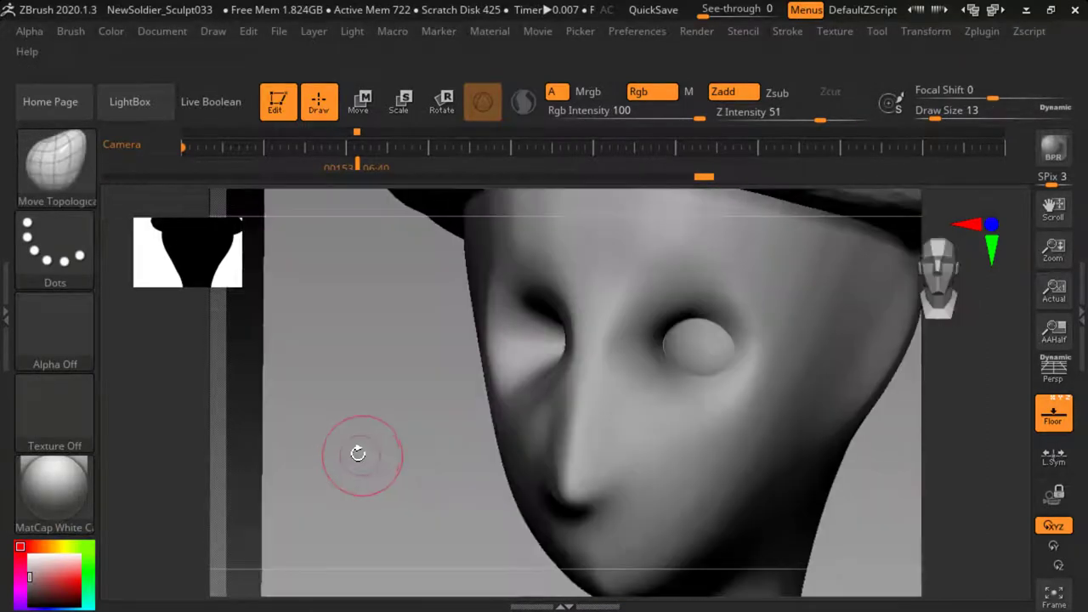
# Soften the transition from the nose bridge into the inner eye socket
pyautogui.moveTo(361, 409)
pyautogui.keyDown('shift'); pyautogui.mouseDown()
pyautogui.moveTo(341, 421)
pyautogui.moveTo(329, 383)
pyautogui.moveTo(345, 393)
pyautogui.mouseUp(); pyautogui.keyUp('shift')
pyautogui.keyDown('shift'); pyautogui.moveTo(630, 336); pyautogui.dragTo(632, 366); pyautogui.keyUp('shift')
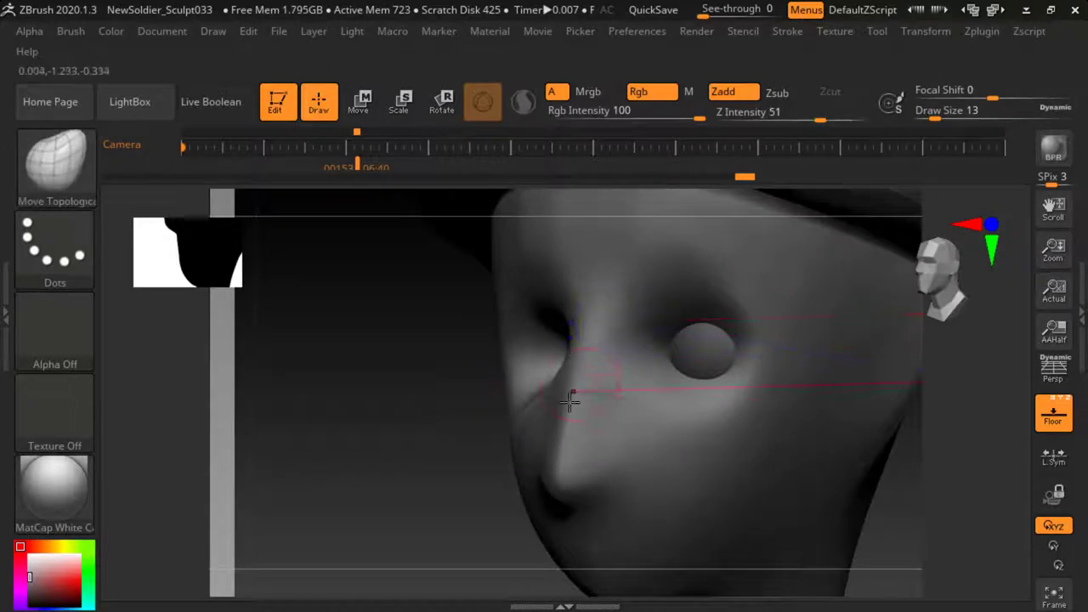
pyautogui.moveTo(366, 418); pyautogui.dragTo(485, 418)
pyautogui.keyDown('shift'); pyautogui.moveTo(331, 467); pyautogui.dragTo(325, 471); pyautogui.keyUp('shift')
pyautogui.moveTo(346, 461); pyautogui.dragTo(289, 462)
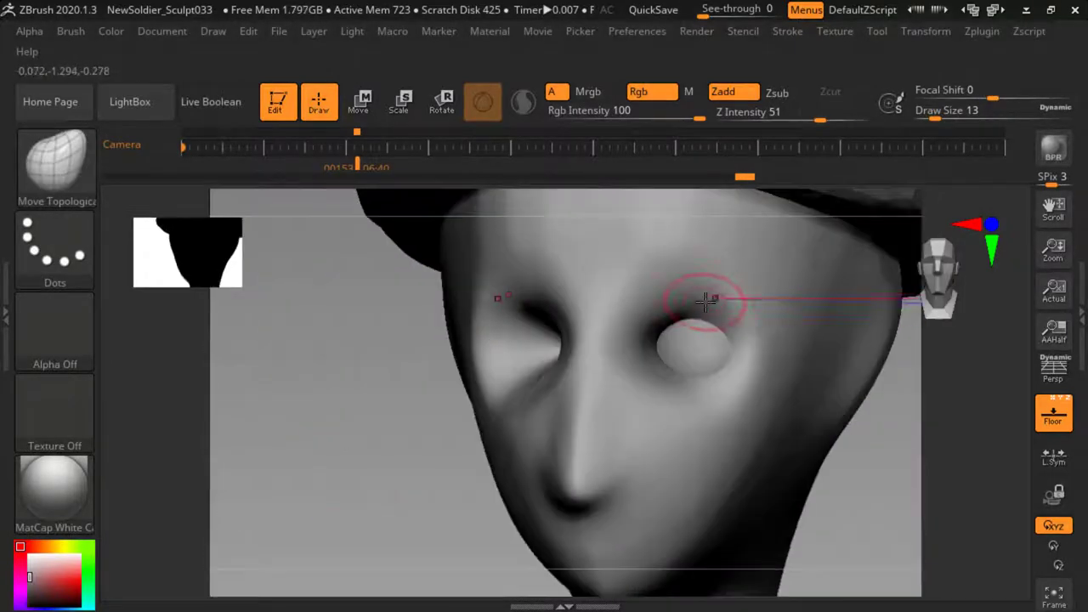
# Shape the eye opening around the eyeball and smooth its outer corner and lower rim
pyautogui.moveTo(341, 432); pyautogui.dragTo(406, 430)
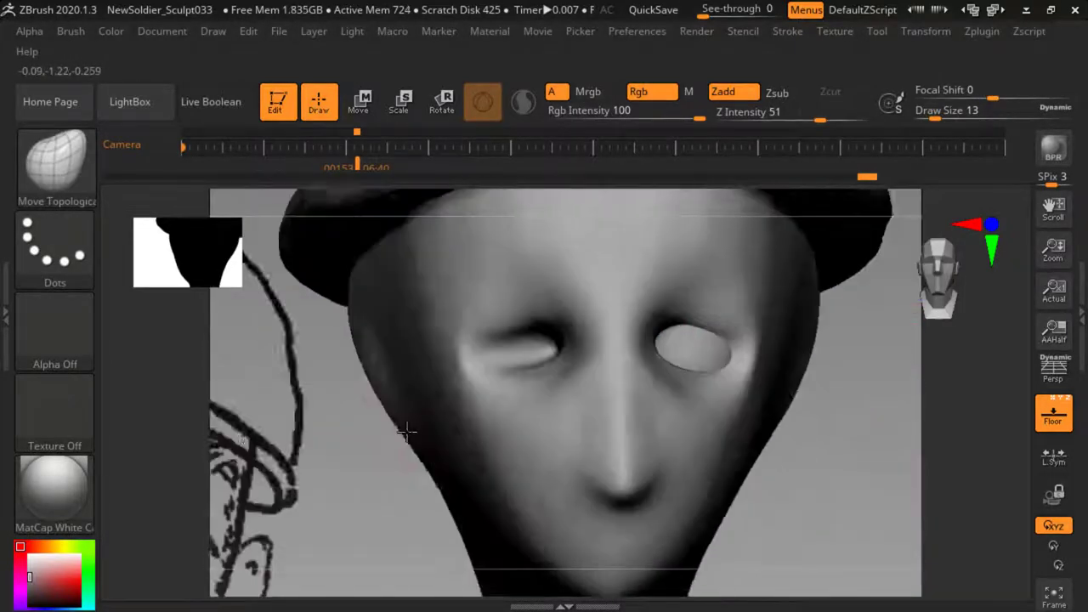
pyautogui.press('shift')
pyautogui.keyDown('shift'); pyautogui.moveTo(449, 380); pyautogui.dragTo(463, 306); pyautogui.keyUp('shift')
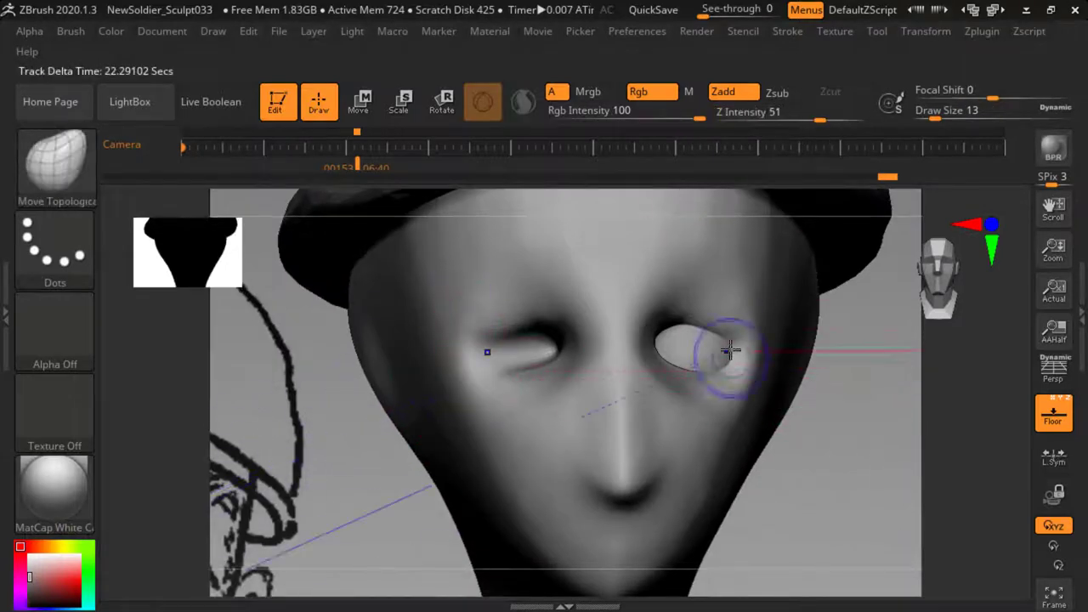
pyautogui.moveTo(728, 460); pyautogui.dragTo(696, 305)
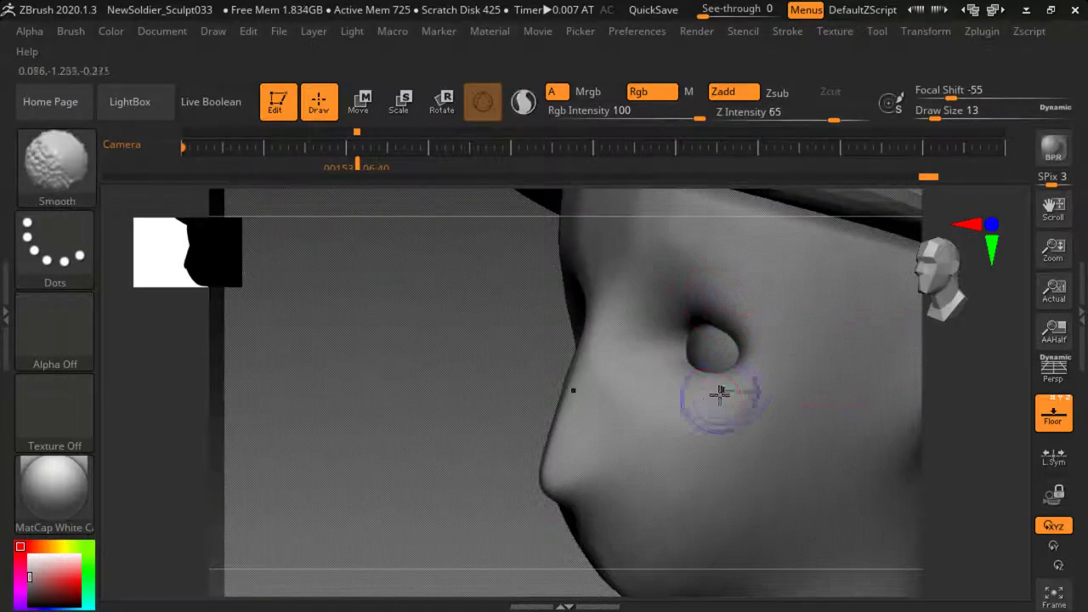
pyautogui.keyDown('shift'); pyautogui.moveTo(720, 394); pyautogui.dragTo(719, 398); pyautogui.keyUp('shift')
pyautogui.moveTo(361, 399); pyautogui.dragTo(439, 396)
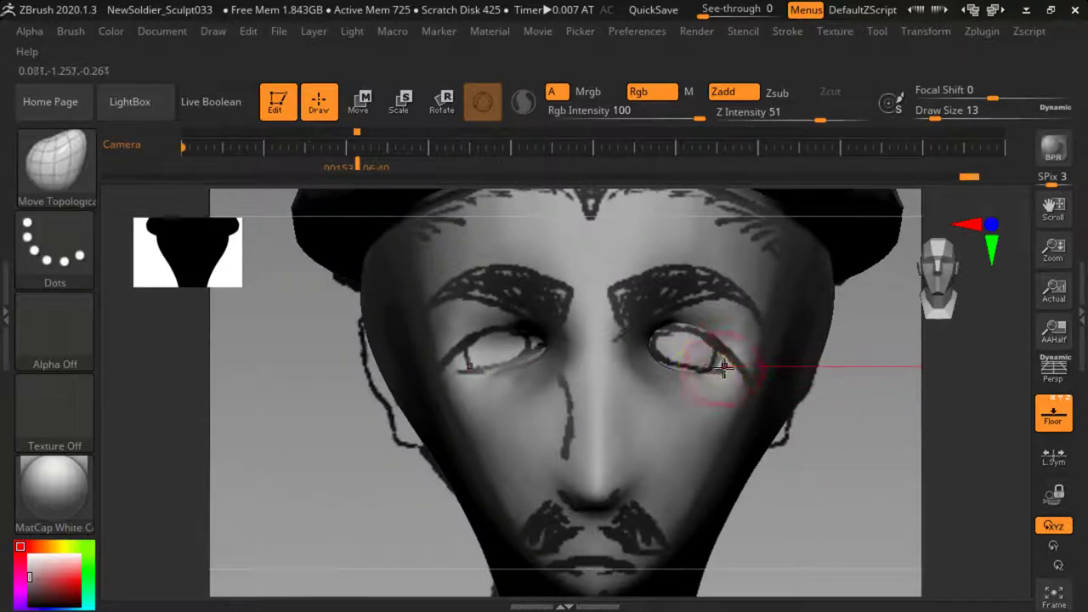
# Undo the last strokes around the eye opening
pyautogui.hotkey('ctrl', 'z')
pyautogui.hotkey('ctrl', 'z')
pyautogui.moveTo(833, 435)
pyautogui.mouseDown()
pyautogui.moveTo(407, 440)
pyautogui.moveTo(289, 425)
pyautogui.mouseUp()
pyautogui.hotkey('ctrl', 'z')
# Adjust the outer upper rim of the eye opening with the Move Topological brush
pyautogui.moveTo(728, 318); pyautogui.dragTo(732, 316)
pyautogui.moveTo(425, 350)
pyautogui.mouseDown()
pyautogui.moveTo(389, 362)
pyautogui.moveTo(542, 335)
pyautogui.mouseUp()
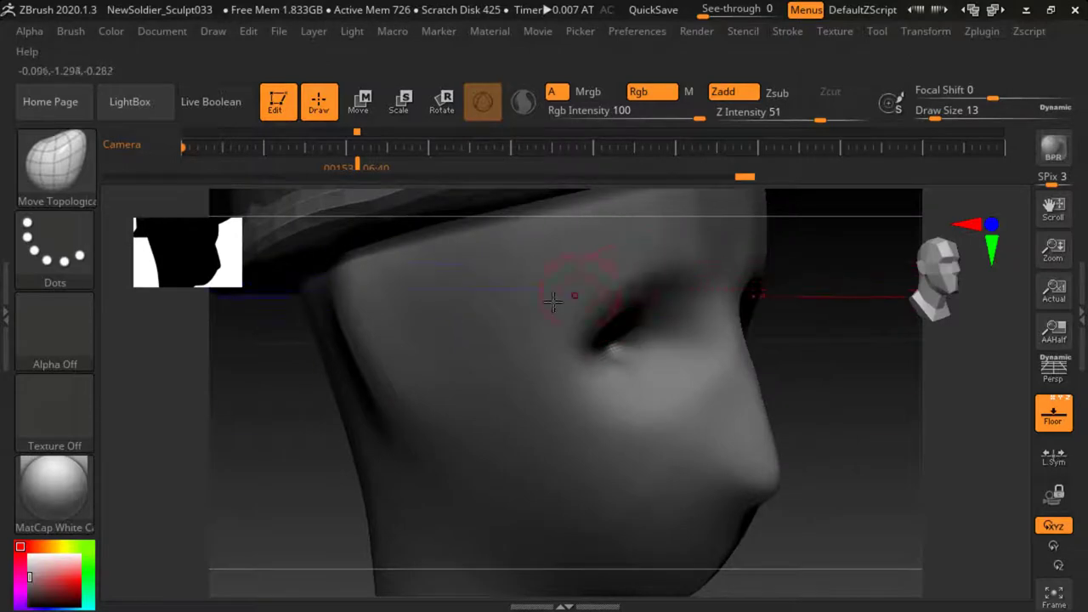
pyautogui.moveTo(425, 357); pyautogui.dragTo(271, 406)
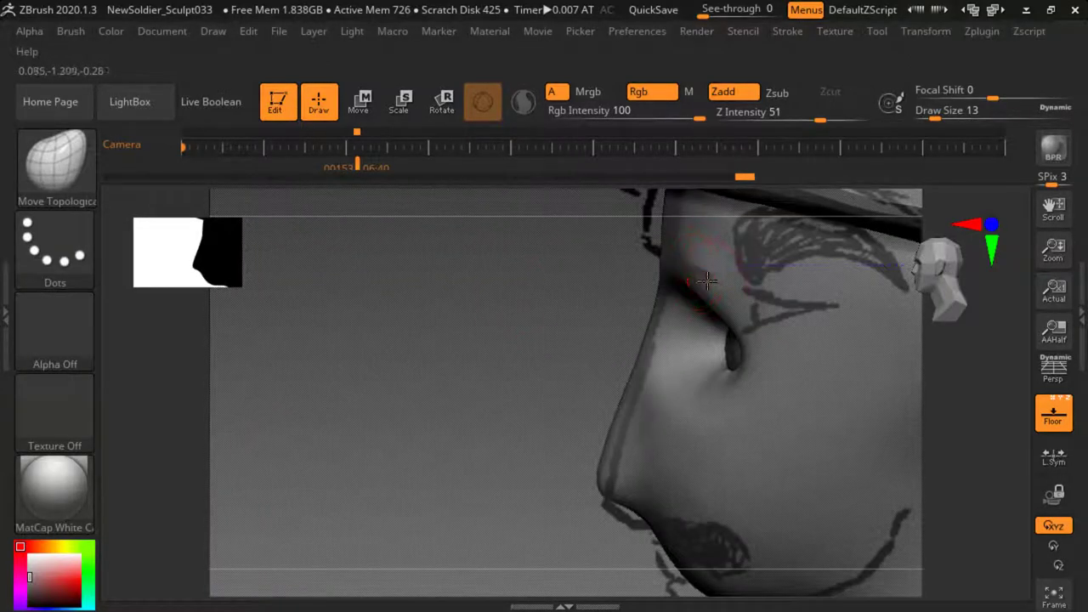
# Refine the lower outer rim of the eye opening and smooth the cheek below it in front view
pyautogui.moveTo(407, 357); pyautogui.dragTo(566, 306)
pyautogui.keyDown('shift'); pyautogui.moveTo(357, 416); pyautogui.dragTo(388, 434); pyautogui.keyUp('shift')
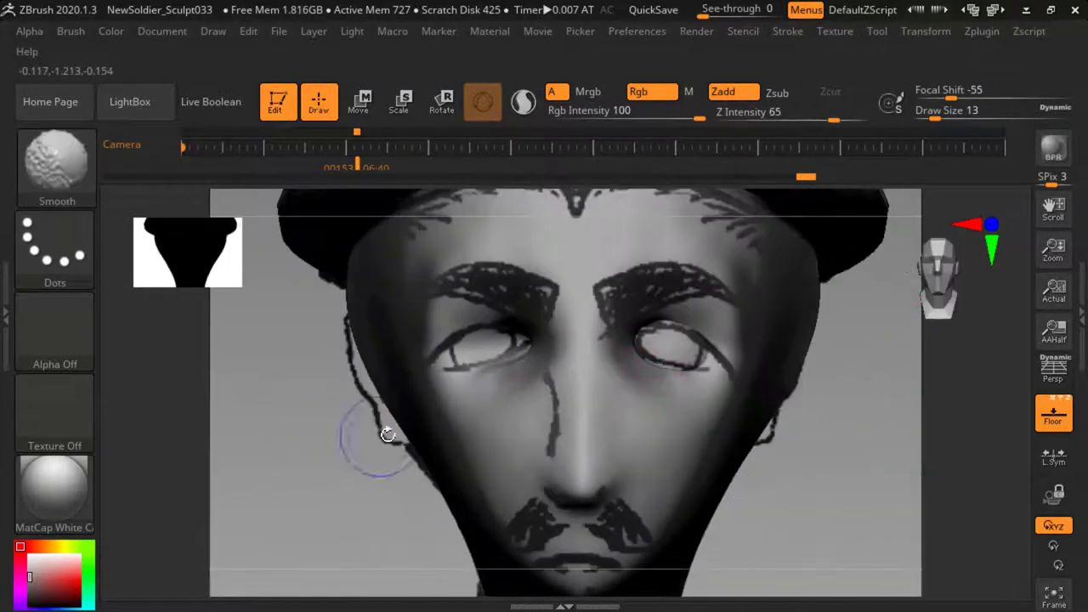
pyautogui.hotkey('ctrl', 'shift', 'z')
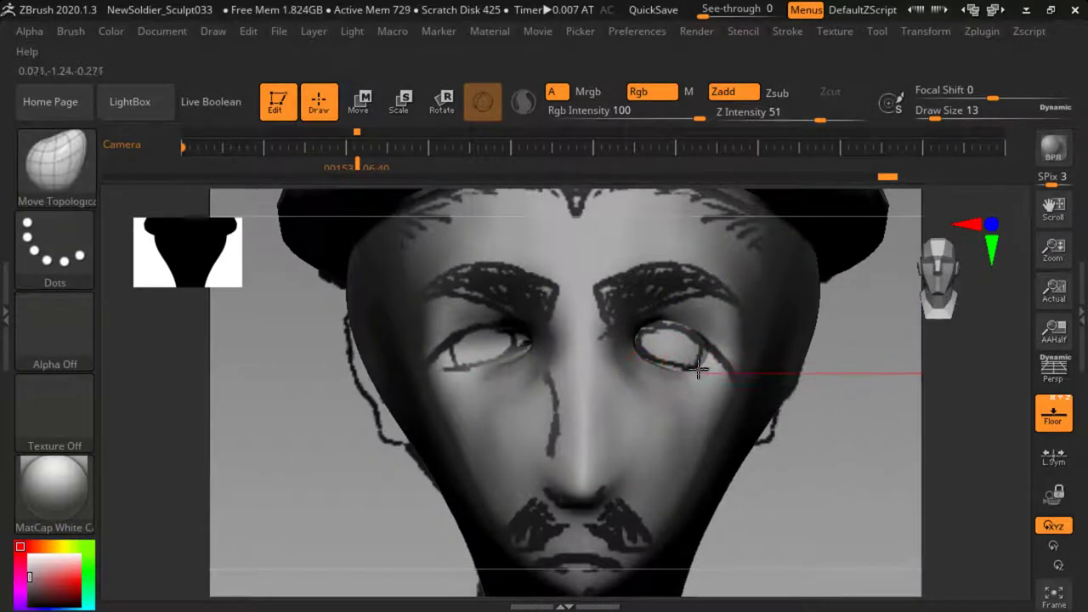
pyautogui.press('ctrl')
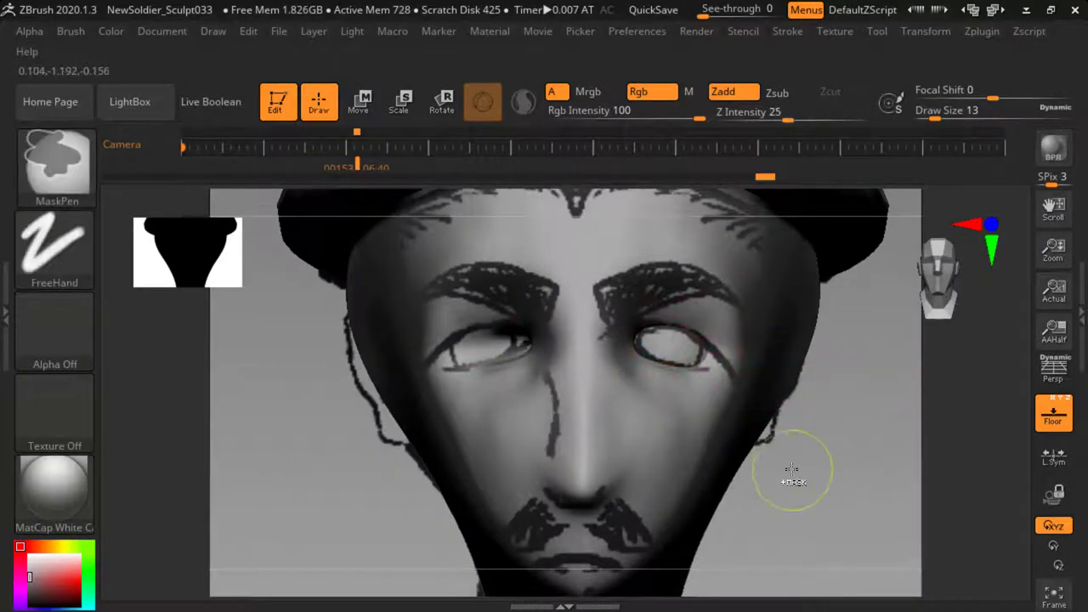
pyautogui.press('shift')
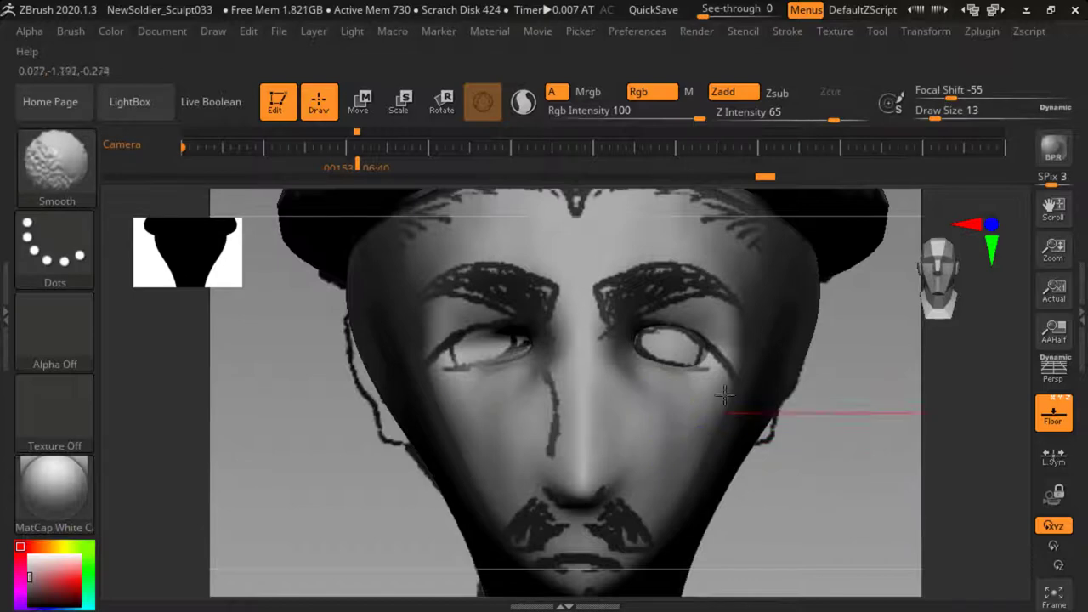
pyautogui.keyDown('shift'); pyautogui.moveTo(670, 439); pyautogui.dragTo(680, 451); pyautogui.keyUp('shift')
pyautogui.moveTo(850, 475)
pyautogui.mouseDown()
pyautogui.moveTo(804, 476)
pyautogui.moveTo(829, 485)
pyautogui.mouseUp()
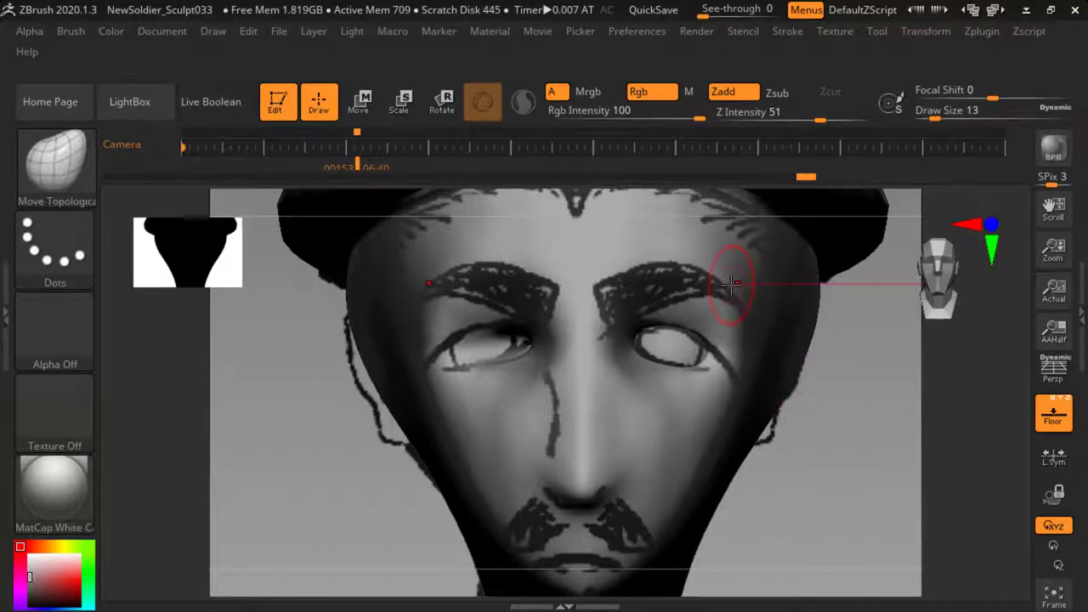
# Smooth the upper rim of the eye opening and the socket surface around it
pyautogui.moveTo(294, 446); pyautogui.dragTo(316, 445)
pyautogui.keyDown('shift'); pyautogui.moveTo(674, 332); pyautogui.dragTo(708, 340); pyautogui.keyUp('shift')
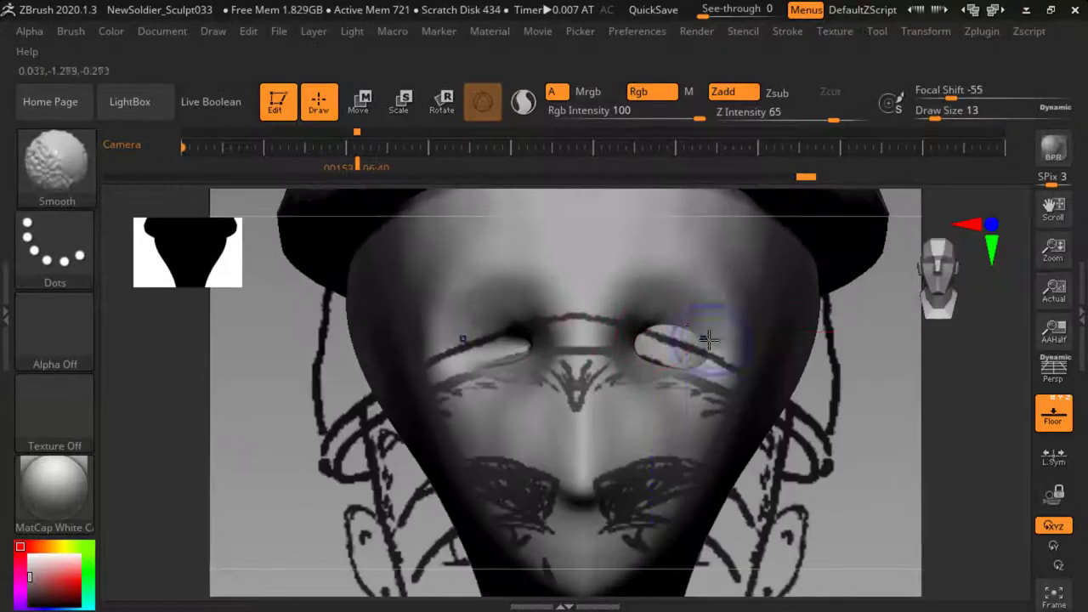
pyautogui.keyDown('shift'); pyautogui.moveTo(656, 362); pyautogui.dragTo(705, 316); pyautogui.keyUp('shift')
# Take the head and Extract34 subtools out of their untitled folders in the subtool list
pyautogui.moveTo(875, 464)
pyautogui.mouseDown()
pyautogui.moveTo(485, 432)
pyautogui.moveTo(365, 440)
pyautogui.moveTo(406, 443)
pyautogui.mouseUp()
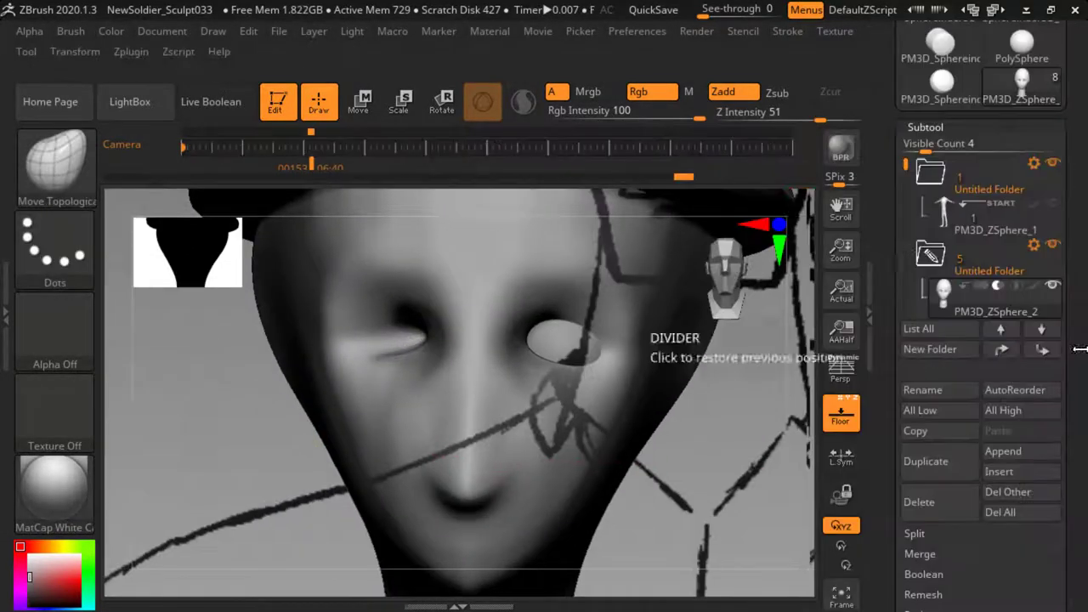
pyautogui.moveTo(906, 164)
pyautogui.mouseDown()
pyautogui.moveTo(908, 221)
pyautogui.moveTo(917, 148)
pyautogui.mouseUp()
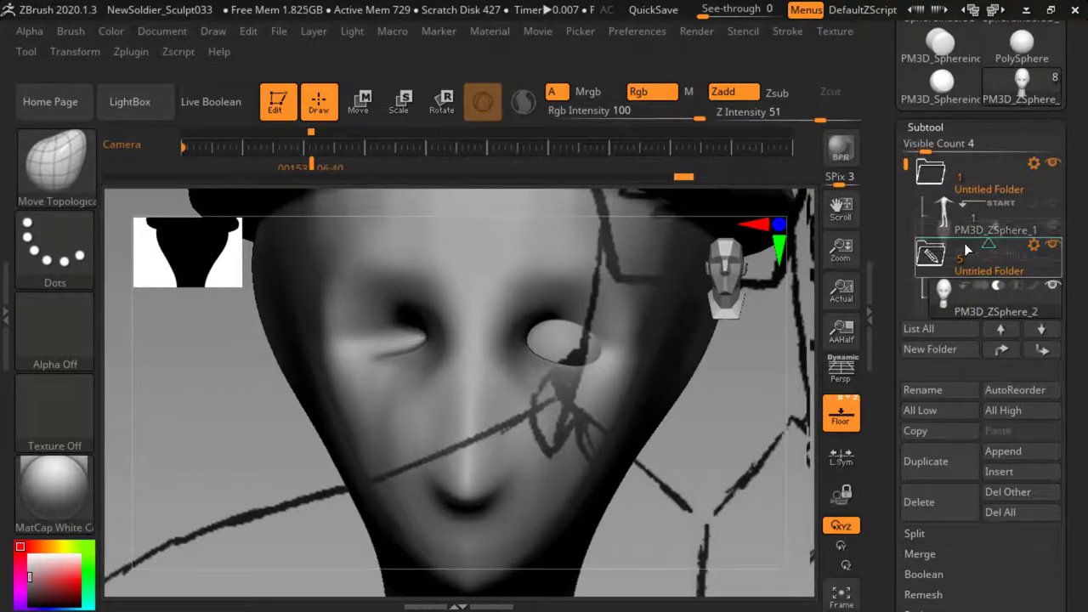
pyautogui.moveTo(964, 249); pyautogui.dragTo(965, 243)
pyautogui.moveTo(951, 292); pyautogui.dragTo(972, 244)
pyautogui.moveTo(906, 191); pyautogui.dragTo(907, 217)
pyautogui.moveTo(936, 255); pyautogui.dragTo(907, 242)
pyautogui.moveTo(938, 210); pyautogui.dragTo(936, 165)
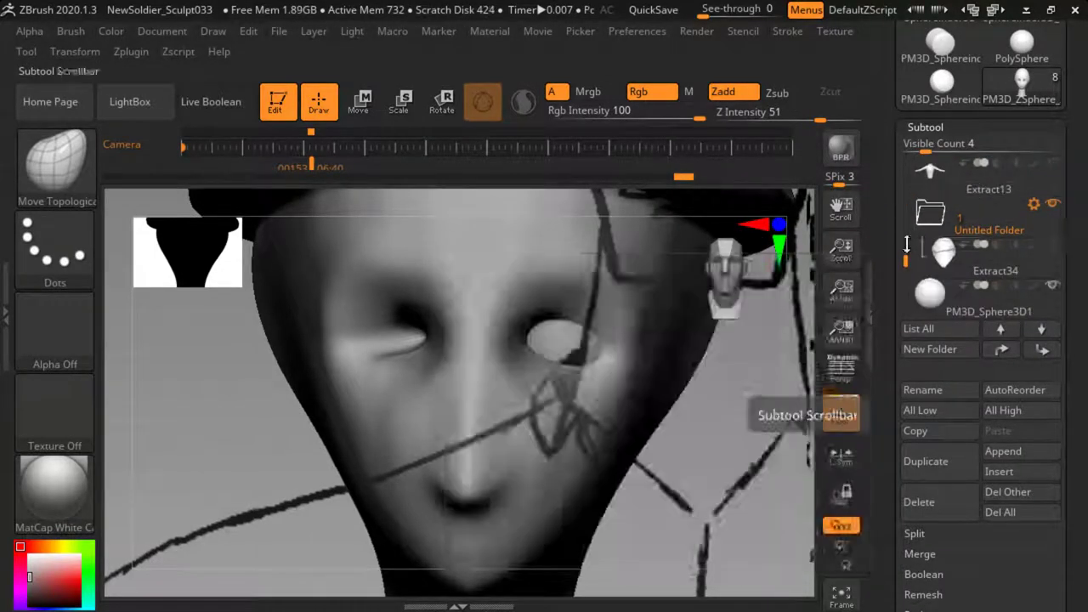
pyautogui.moveTo(977, 257); pyautogui.dragTo(978, 245)
pyautogui.moveTo(907, 264); pyautogui.dragTo(918, 150)
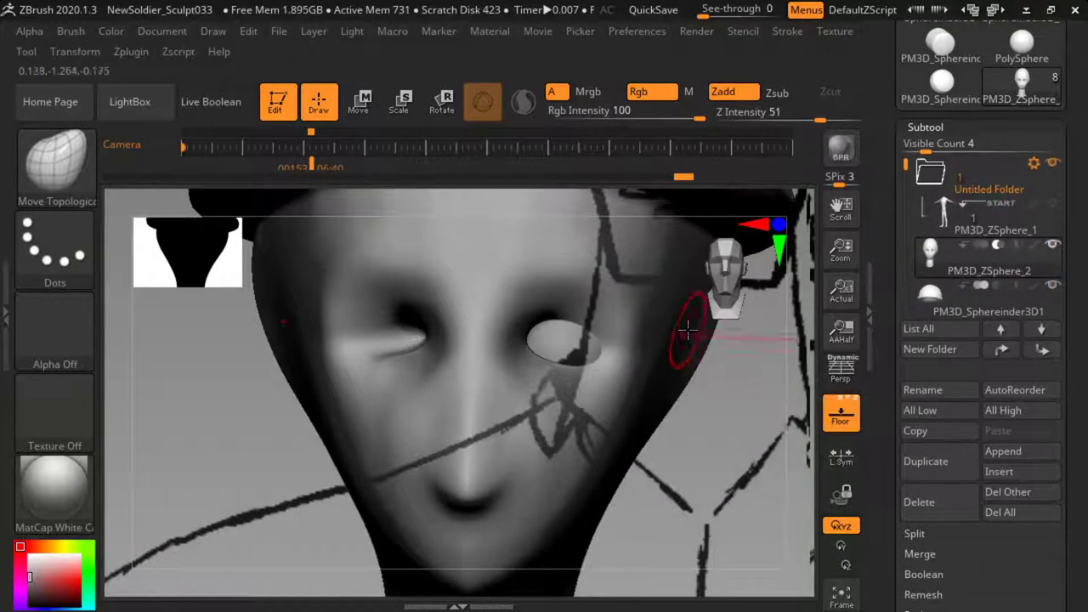
# Show the head's wireframe and remesh it with ZRemesher at a target polygon count of 2.5
pyautogui.moveTo(255, 459)
pyautogui.mouseDown()
pyautogui.moveTo(182, 466)
pyautogui.moveTo(254, 456)
pyautogui.mouseUp()
pyautogui.hotkey('shift', 'f')
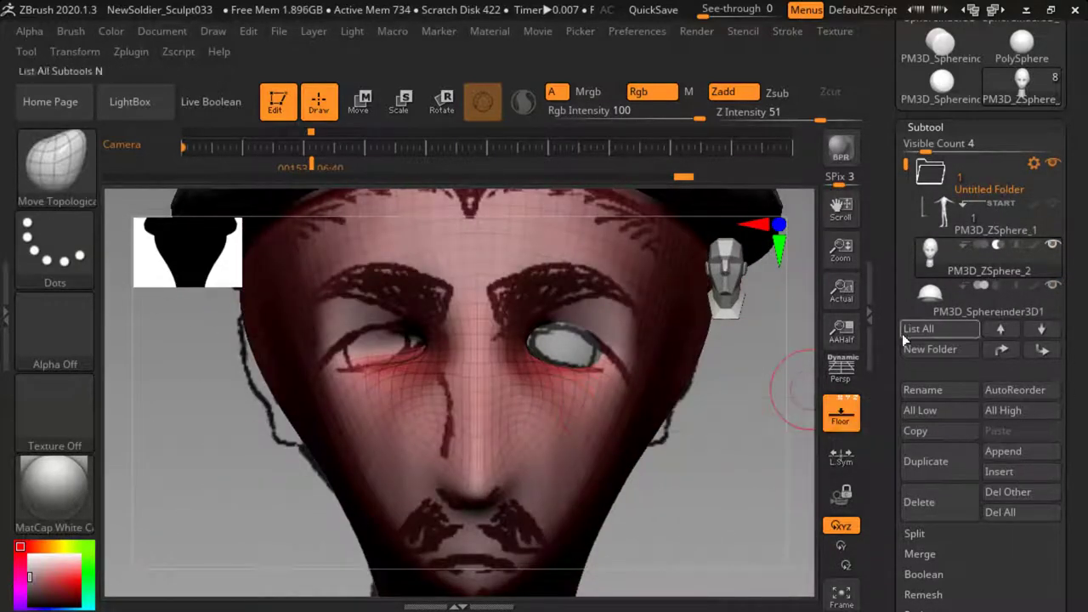
pyautogui.scroll(-5, 914, 414)
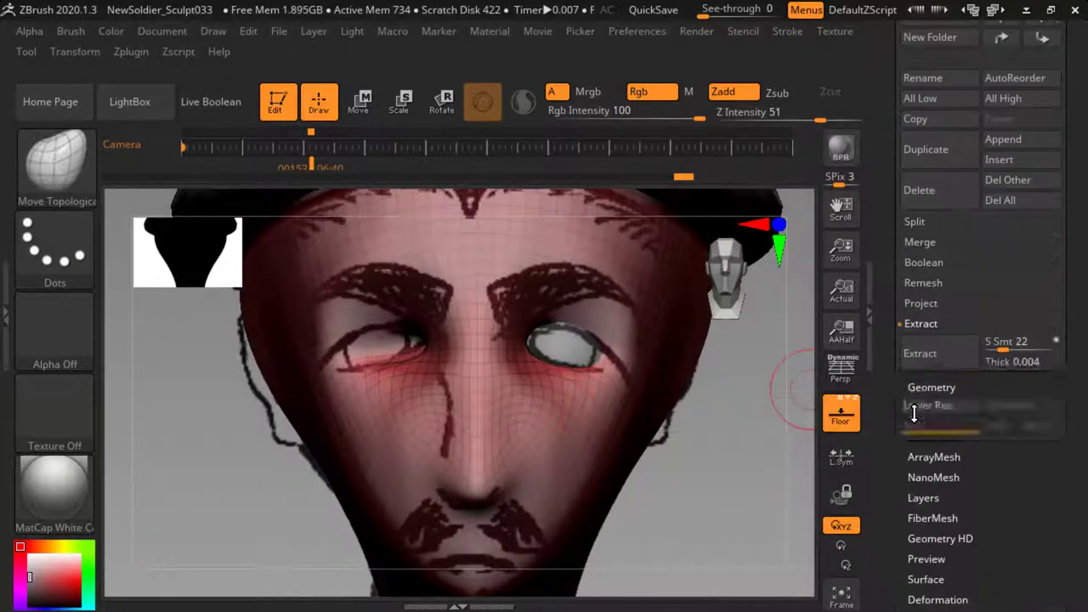
pyautogui.click(940, 200)
pyautogui.moveTo(751, 476); pyautogui.dragTo(739, 504)
pyautogui.hotkey('ctrl', 'f')
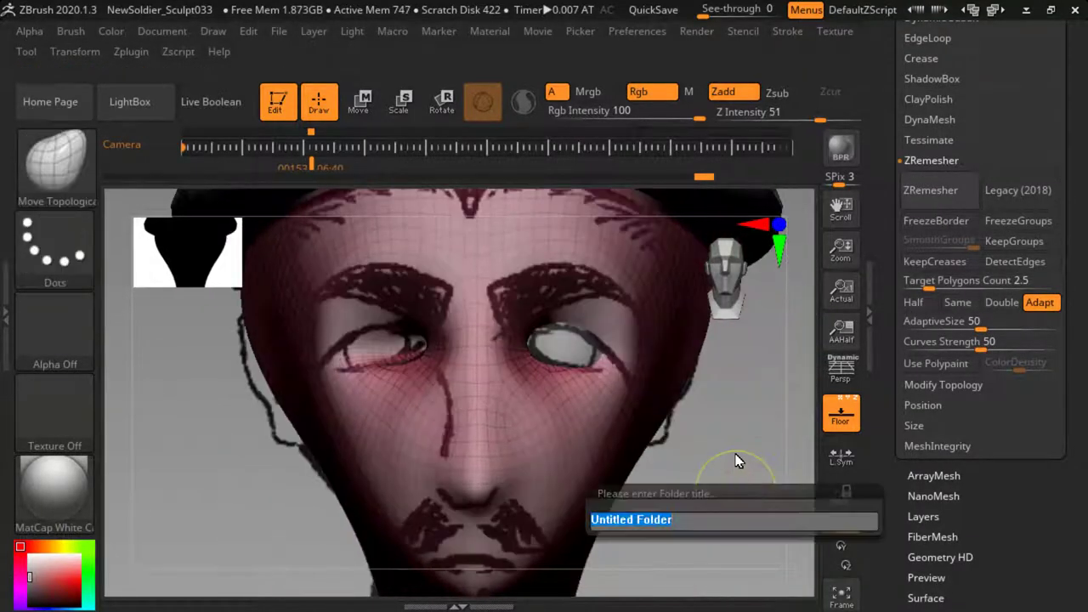
pyautogui.press('Escape')
# Turn off the wireframe and the floor's reference drawings, and show the soldier's hidden body and other parts
pyautogui.moveTo(886, 173)
pyautogui.mouseDown()
pyautogui.moveTo(886, 316)
pyautogui.moveTo(886, 164)
pyautogui.mouseUp()
pyautogui.moveTo(894, 446); pyautogui.dragTo(894, 595)
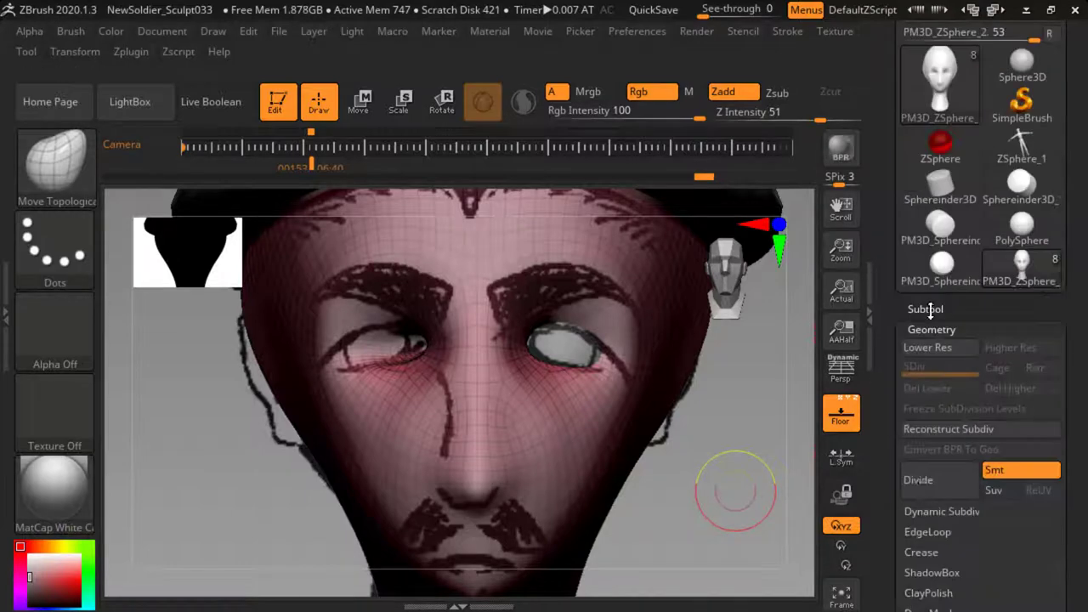
pyautogui.click(928, 311)
pyautogui.moveTo(935, 397); pyautogui.dragTo(933, 392)
pyautogui.moveTo(906, 316); pyautogui.dragTo(926, 293)
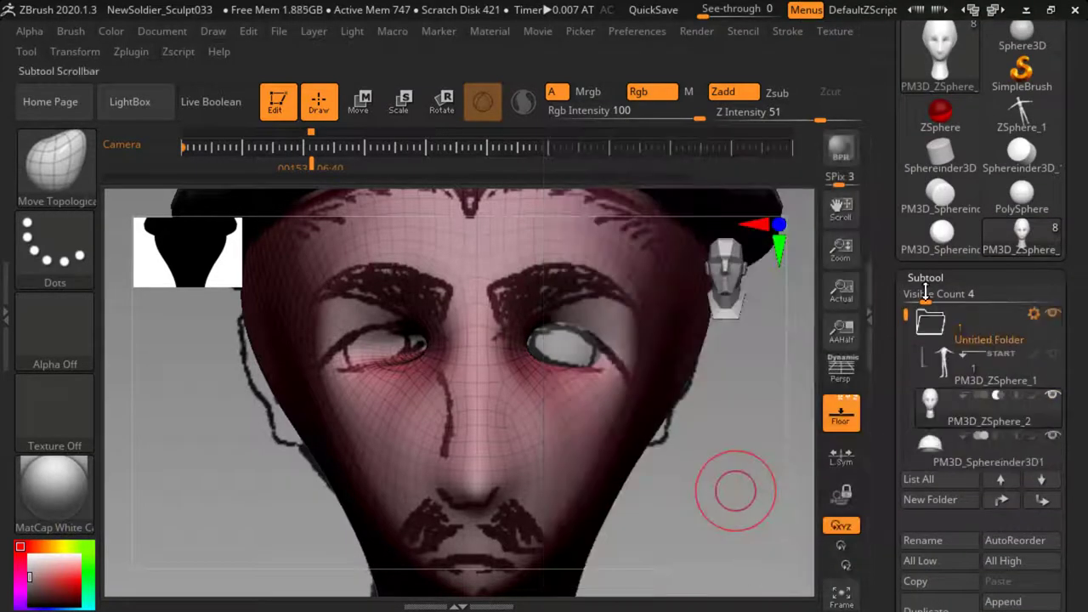
pyautogui.moveTo(734, 412)
pyautogui.mouseDown()
pyautogui.moveTo(714, 456)
pyautogui.moveTo(636, 456)
pyautogui.moveTo(275, 314)
pyautogui.moveTo(357, 386)
pyautogui.moveTo(725, 388)
pyautogui.mouseUp()
pyautogui.click(841, 413)
pyautogui.moveTo(883, 378); pyautogui.dragTo(884, 365)
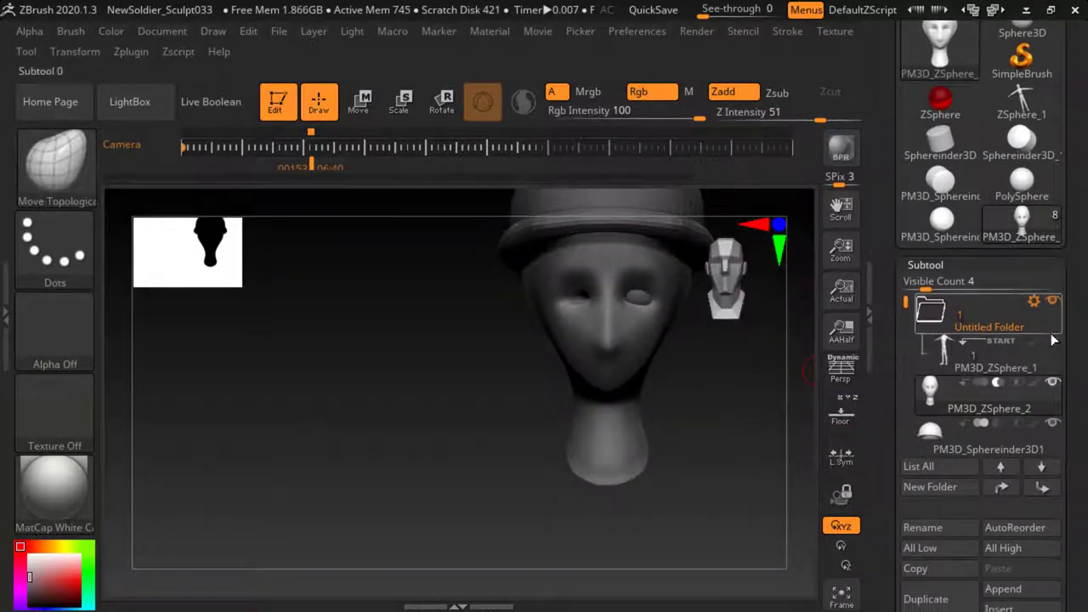
pyautogui.moveTo(906, 301)
pyautogui.mouseDown()
pyautogui.moveTo(909, 379)
pyautogui.moveTo(908, 301)
pyautogui.mouseUp()
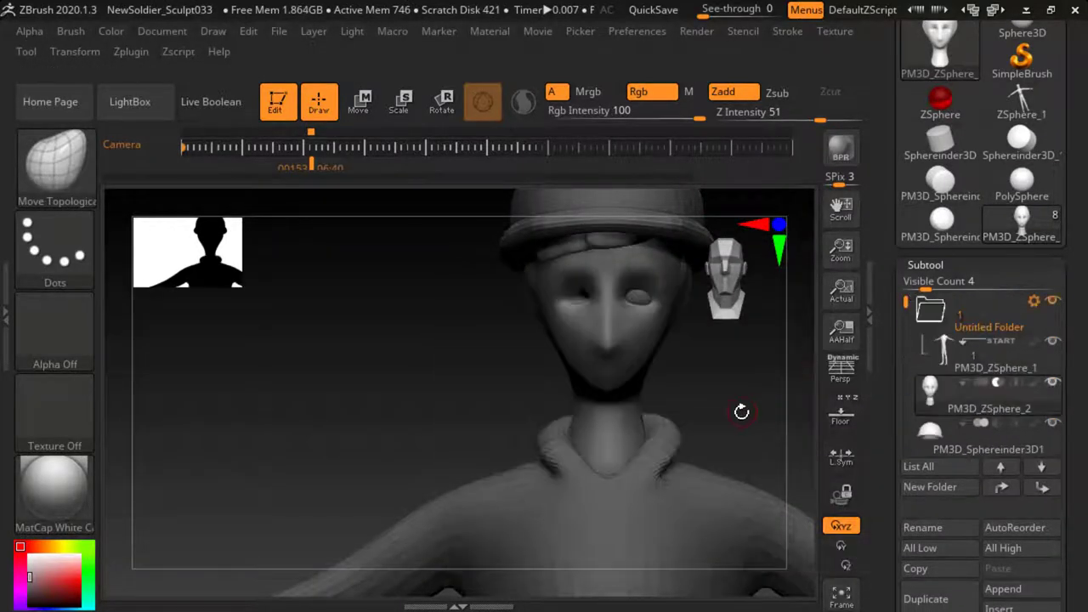
pyautogui.moveTo(741, 410)
pyautogui.keyDown('alt'); pyautogui.mouseDown()
pyautogui.moveTo(406, 367)
pyautogui.moveTo(427, 508)
pyautogui.moveTo(407, 481)
pyautogui.moveTo(441, 472)
pyautogui.mouseUp(); pyautogui.keyUp('alt')
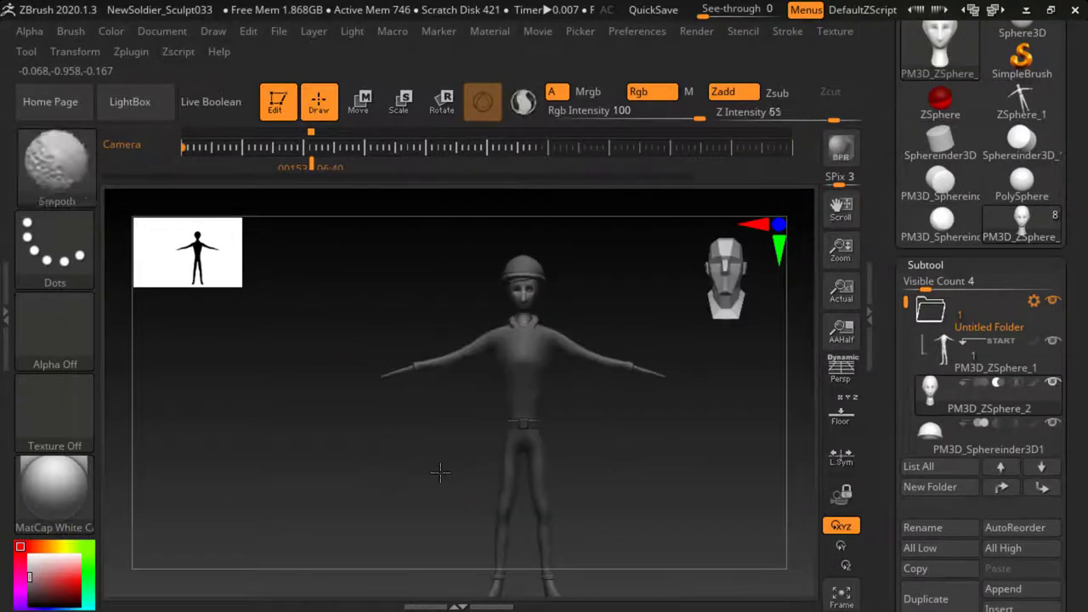
pyautogui.keyDown('alt'); pyautogui.moveTo(661, 450); pyautogui.dragTo(695, 470); pyautogui.keyUp('alt')
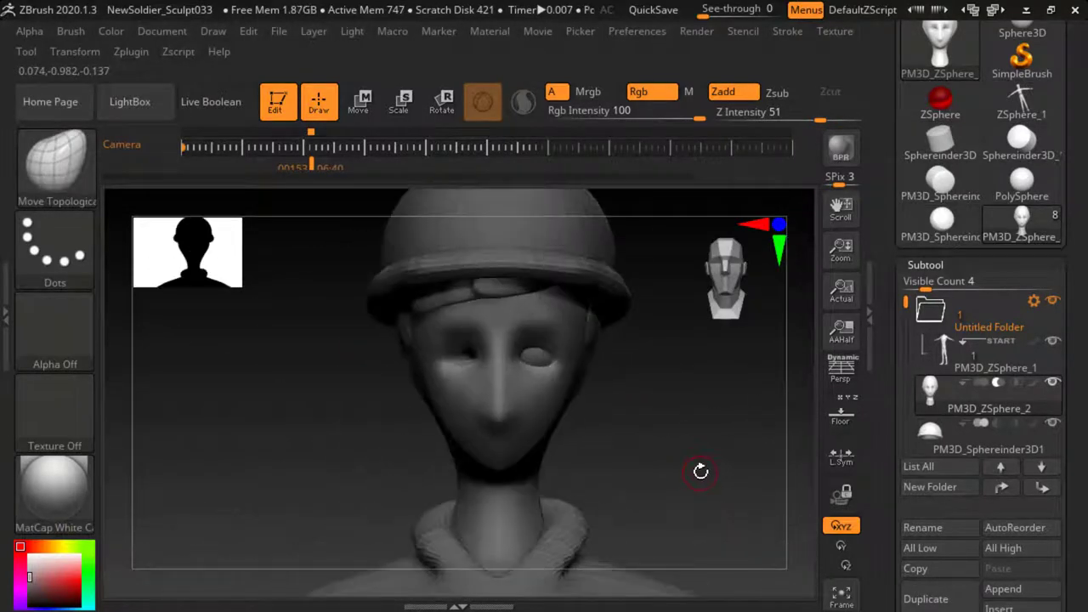
# Duplicate the PM3D_Sphere3D1 eyeball subtool and select the copy
pyautogui.moveTo(906, 299); pyautogui.dragTo(905, 413)
pyautogui.click(935, 599)
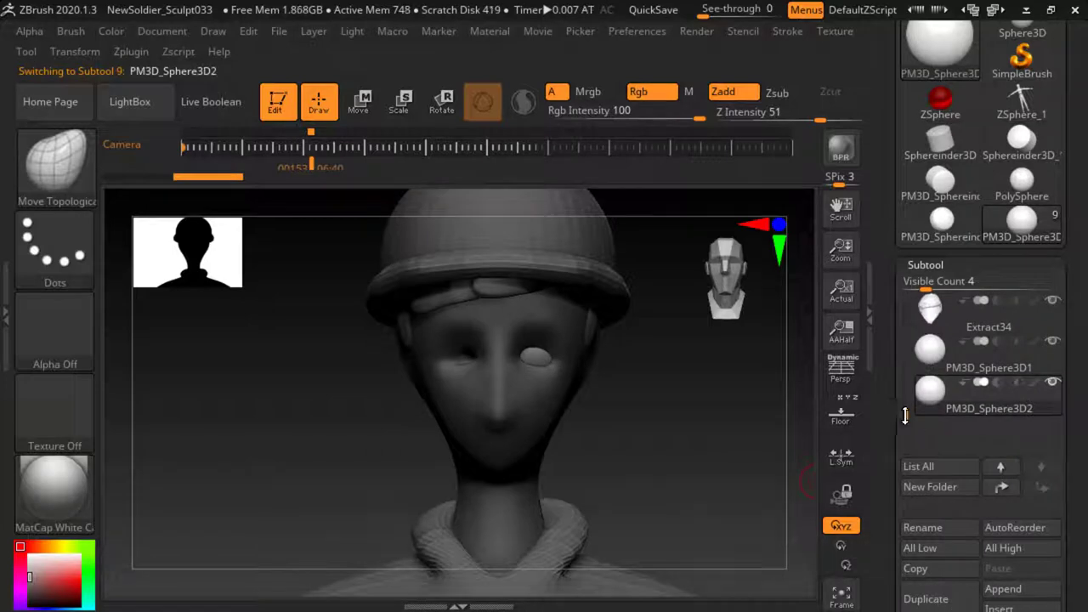
pyautogui.moveTo(891, 453)
pyautogui.mouseDown()
pyautogui.moveTo(900, 290)
pyautogui.moveTo(898, 368)
pyautogui.mouseUp()
# Move the duplicated eyeball into the opposite eye socket with the Transpose gizmo, and return to the Move Topological brush
pyautogui.click(56, 164)
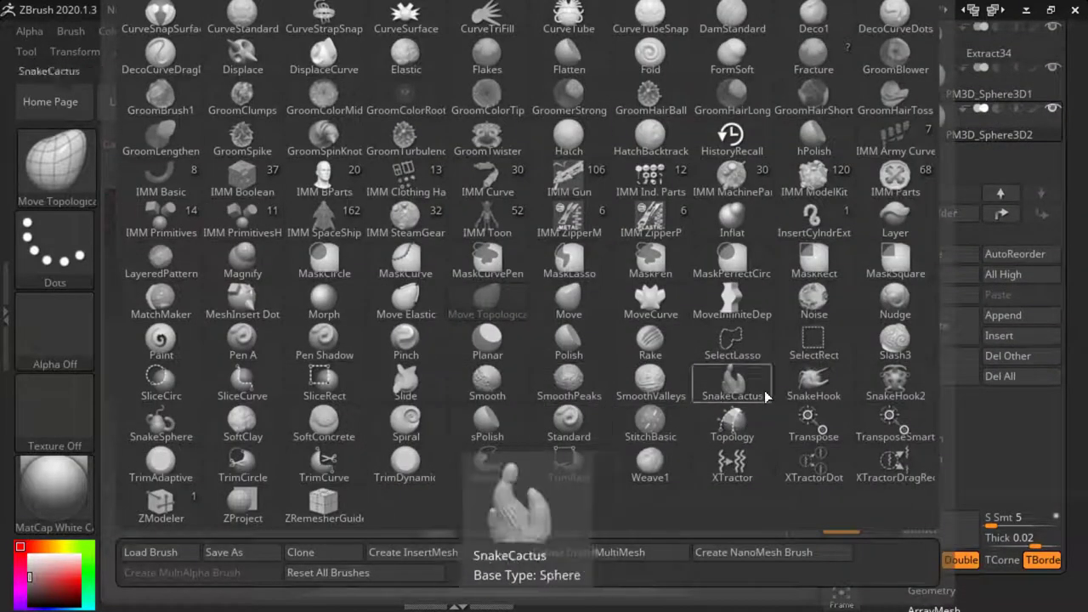
pyautogui.click(809, 418)
pyautogui.moveTo(433, 361); pyautogui.dragTo(371, 396)
pyautogui.moveTo(268, 444); pyautogui.dragTo(311, 439)
pyautogui.moveTo(364, 360); pyautogui.dragTo(357, 370)
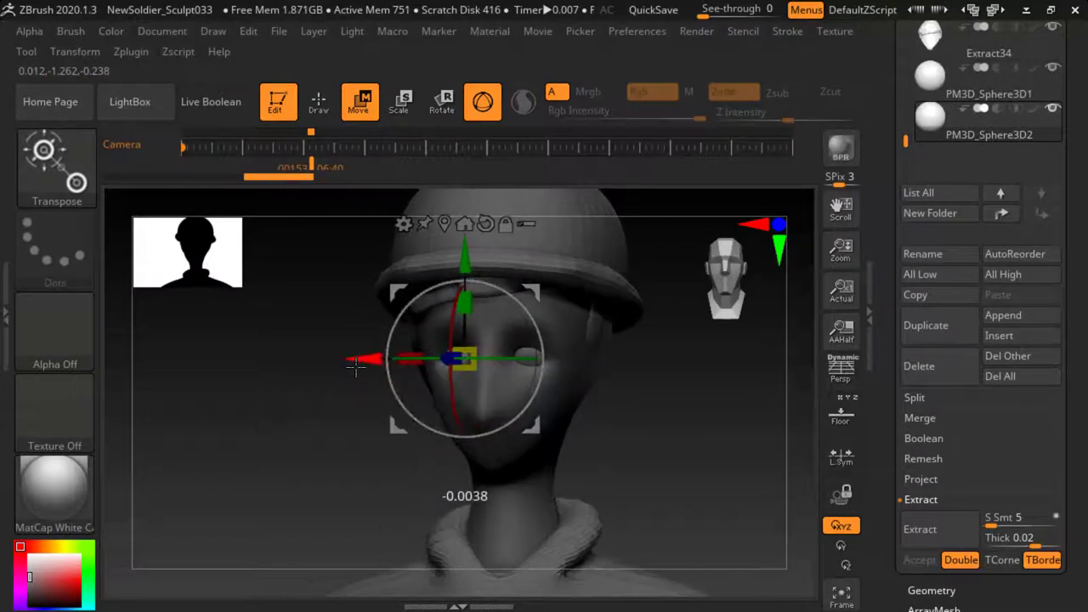
pyautogui.keyDown('shift'); pyautogui.moveTo(303, 393); pyautogui.dragTo(262, 379); pyautogui.keyUp('shift')
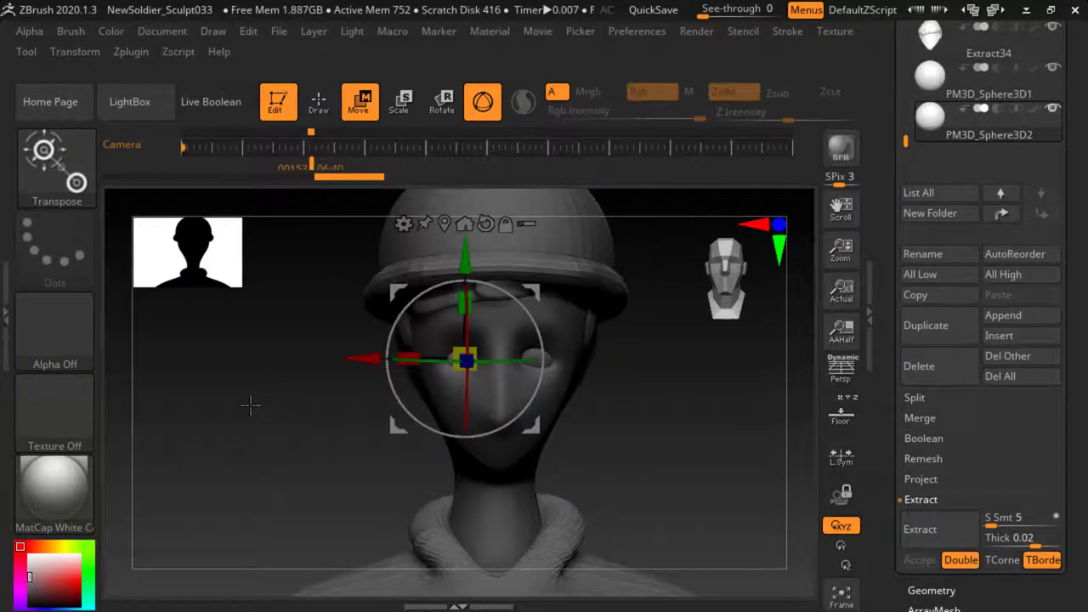
pyautogui.click(56, 164)
pyautogui.click(489, 315)
pyautogui.moveTo(319, 438)
pyautogui.mouseDown()
pyautogui.moveTo(272, 447)
pyautogui.moveTo(306, 407)
pyautogui.moveTo(226, 471)
pyautogui.moveTo(302, 412)
pyautogui.mouseUp()
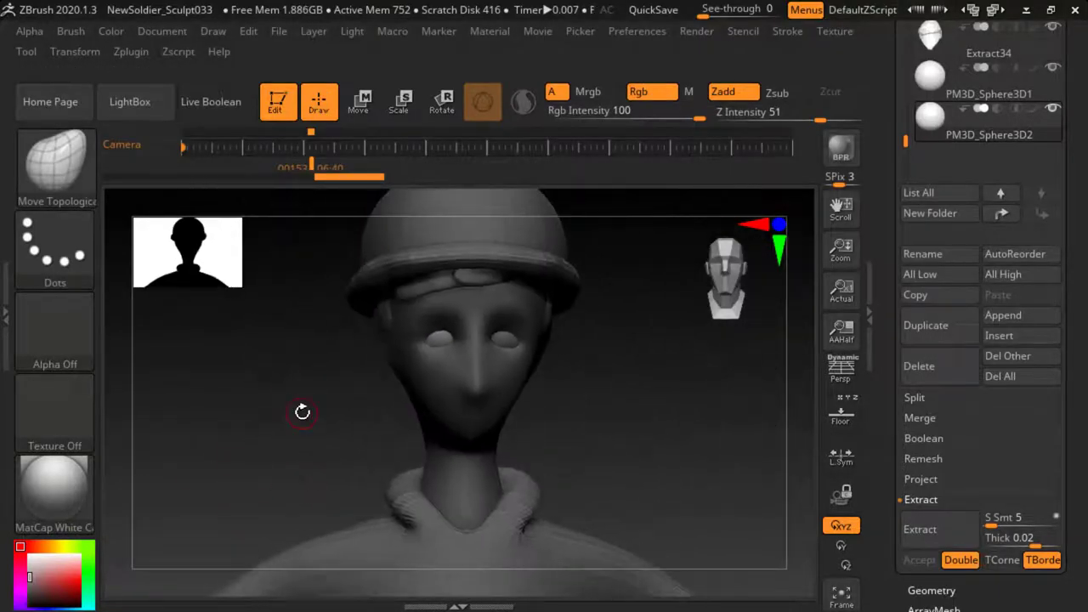
# Save the project under the new file name NewSoldier_Sculpt034
pyautogui.hotkey('ctrl', 's')
pyautogui.click(265, 320)
pyautogui.press('BackSpace')
pyautogui.write('4')
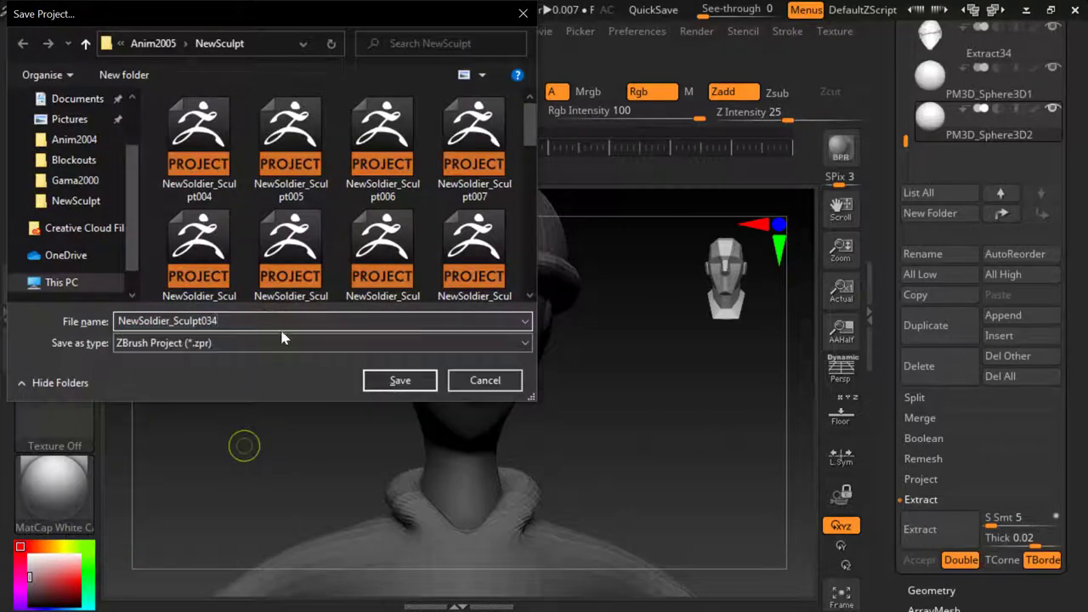